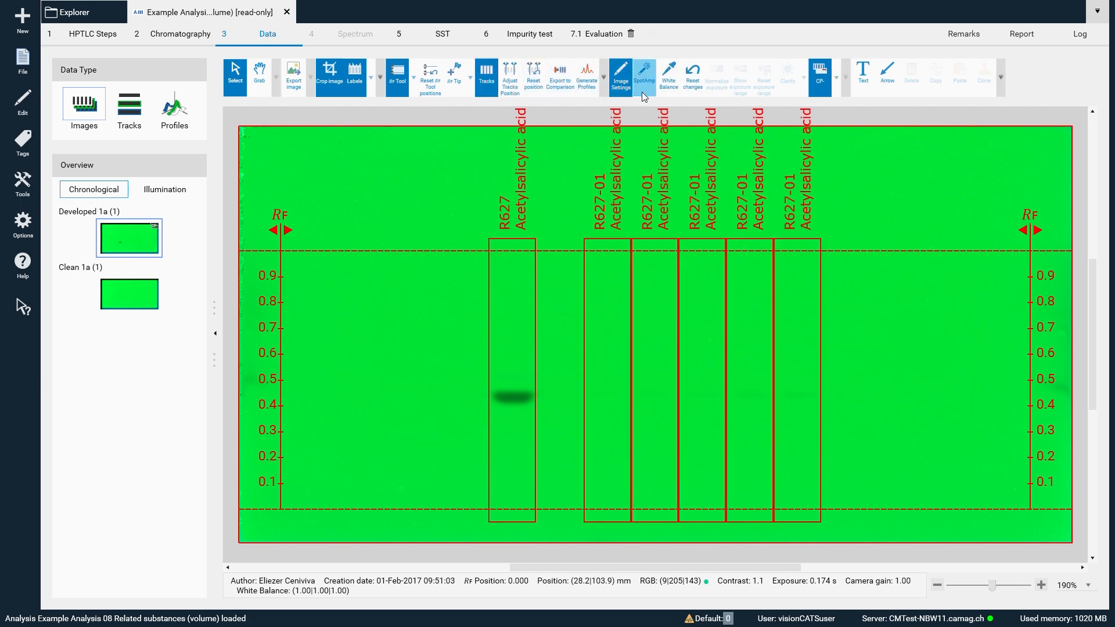
- Amplify the developed plate image with SpotAmp to contrast 4.0, reset the image changes and leave image settings mode
click(645, 75)
scroll(458, 170, up, 4)
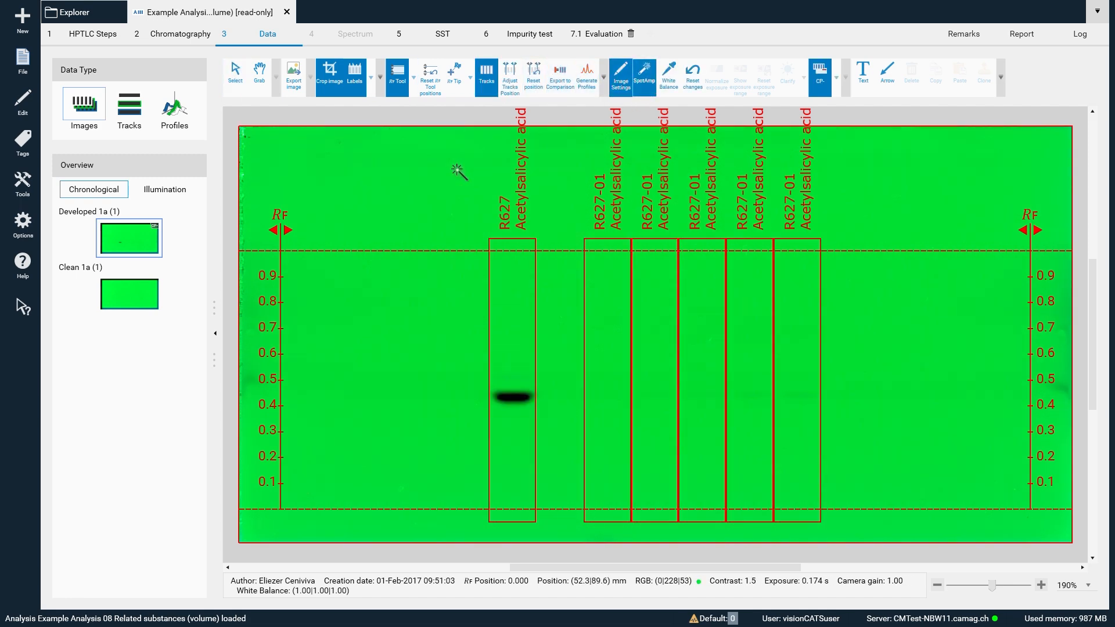
scroll(458, 170, up, 10)
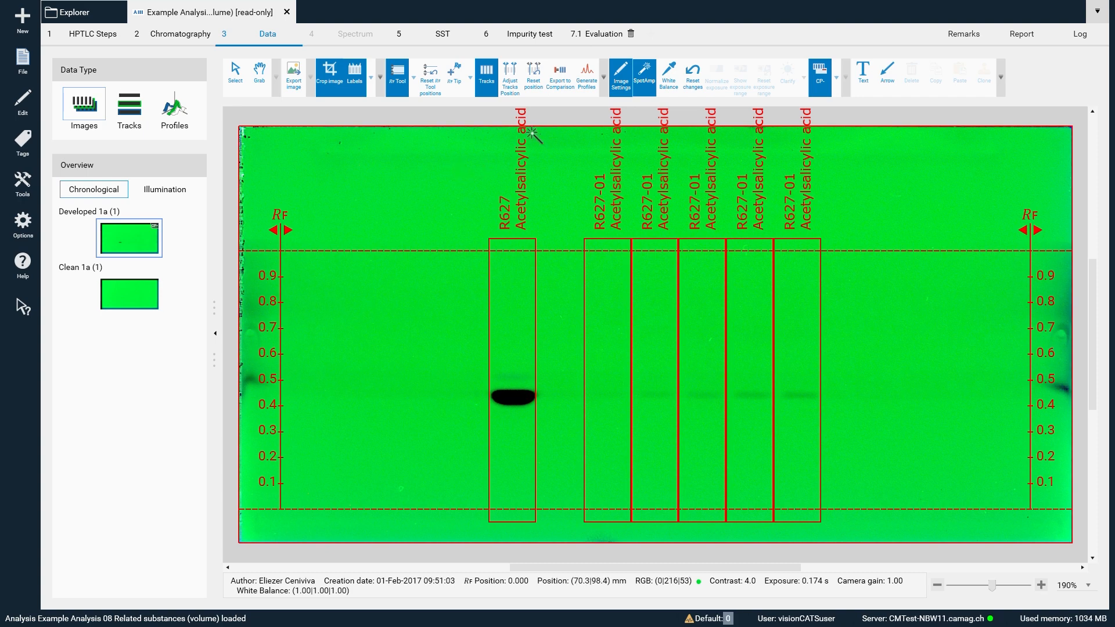
click(699, 88)
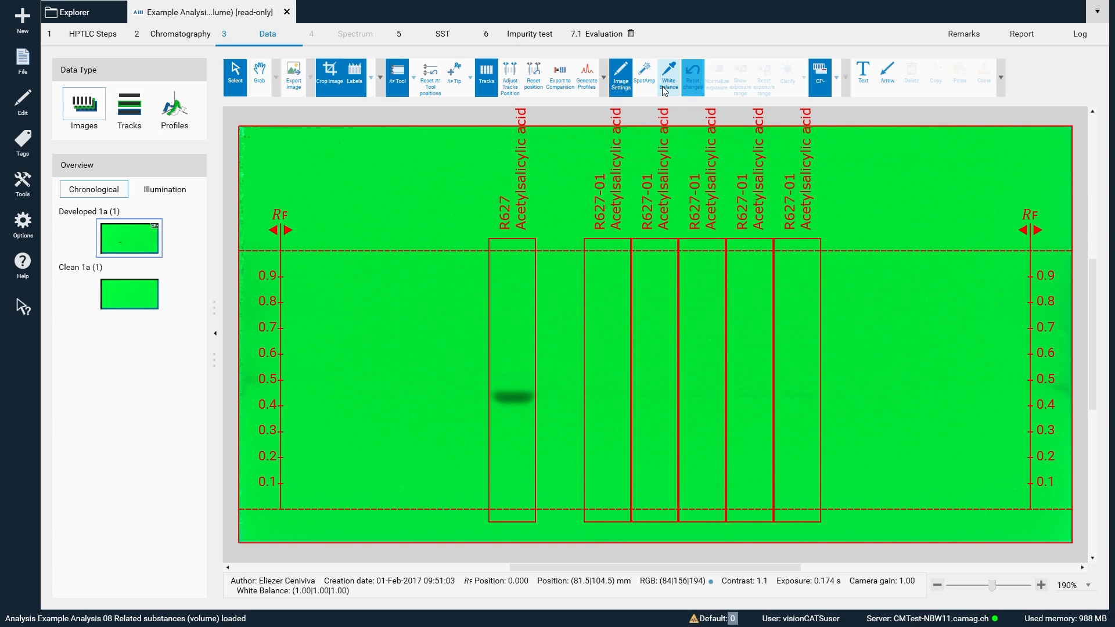
click(624, 87)
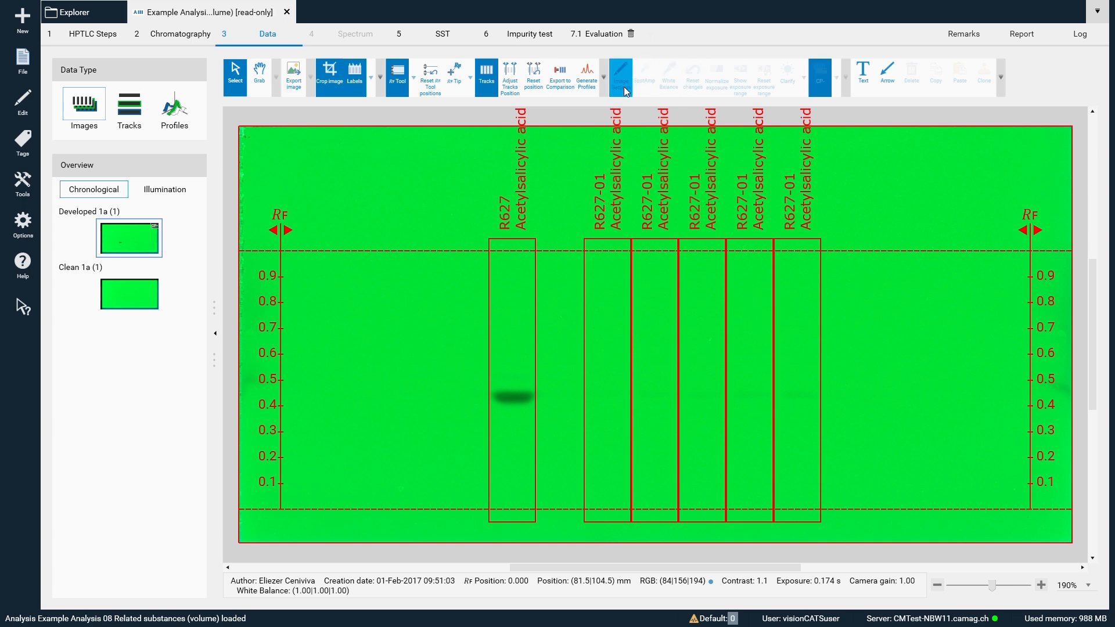
- Open evaluation 7.1 and check the Related substances setting among the advanced options of the substance table
click(601, 36)
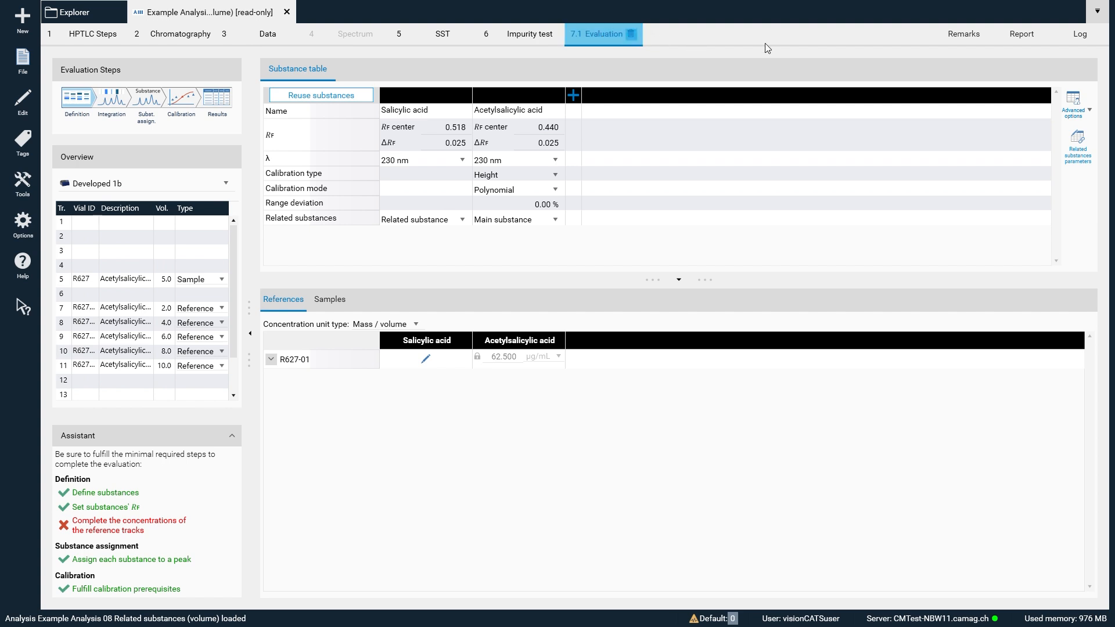
click(1089, 120)
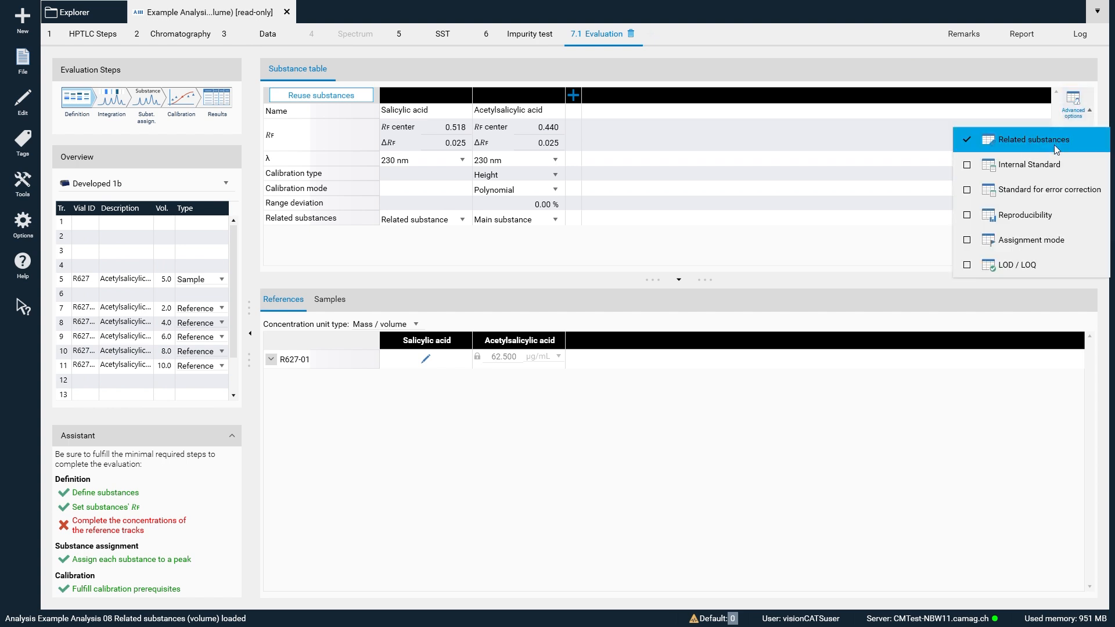
click(1079, 114)
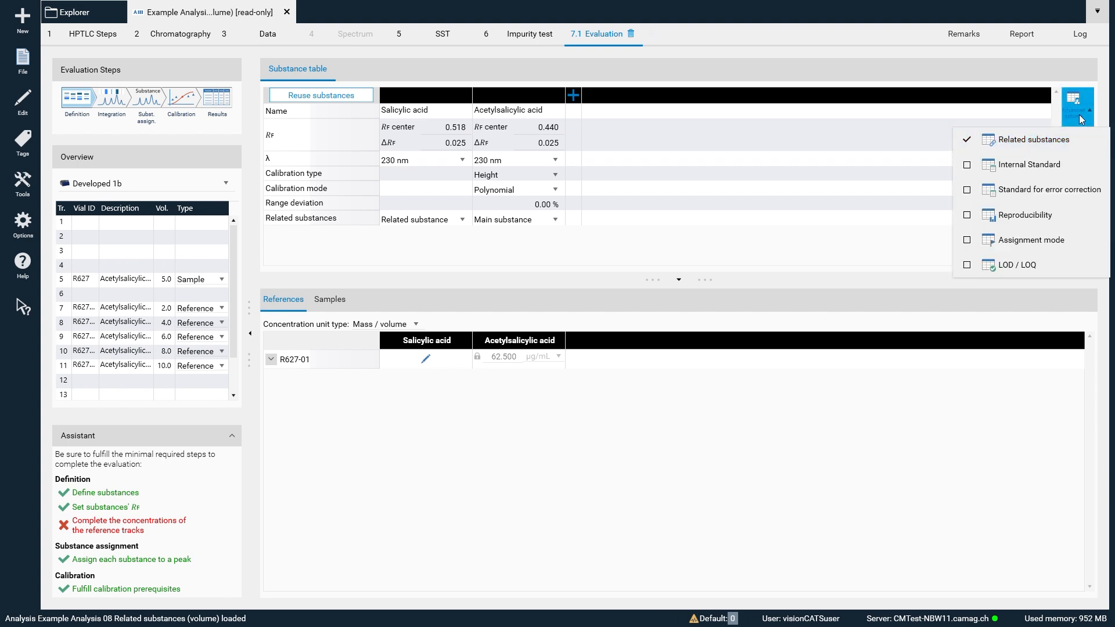
click(1085, 113)
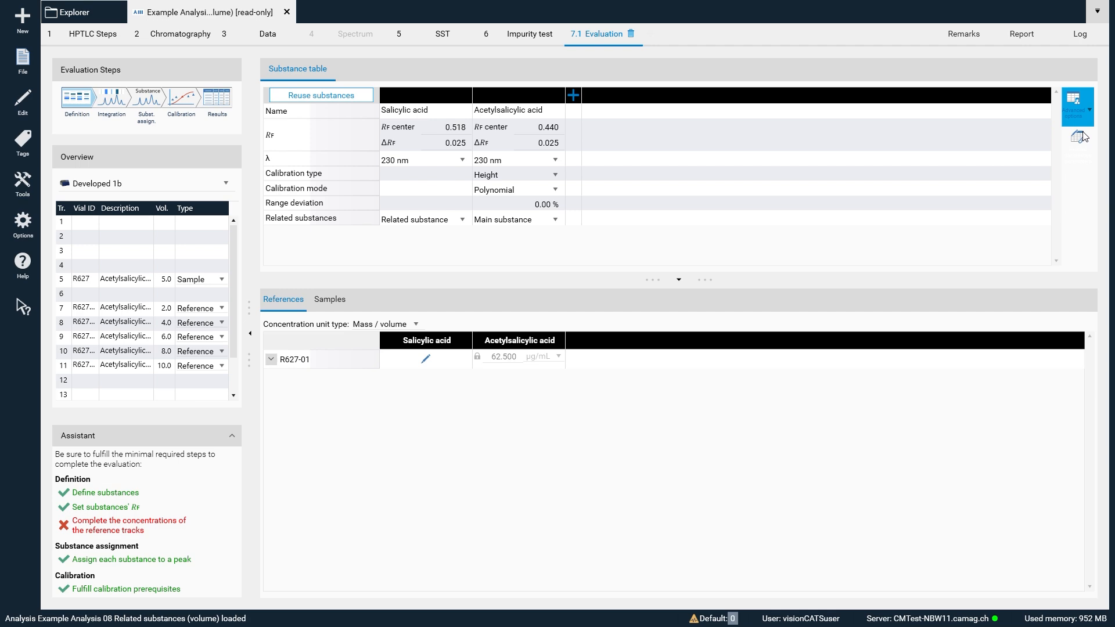
- In the related substances parameters, choose Track 11, 10.0 µL applied as the reference application and accept
click(1086, 150)
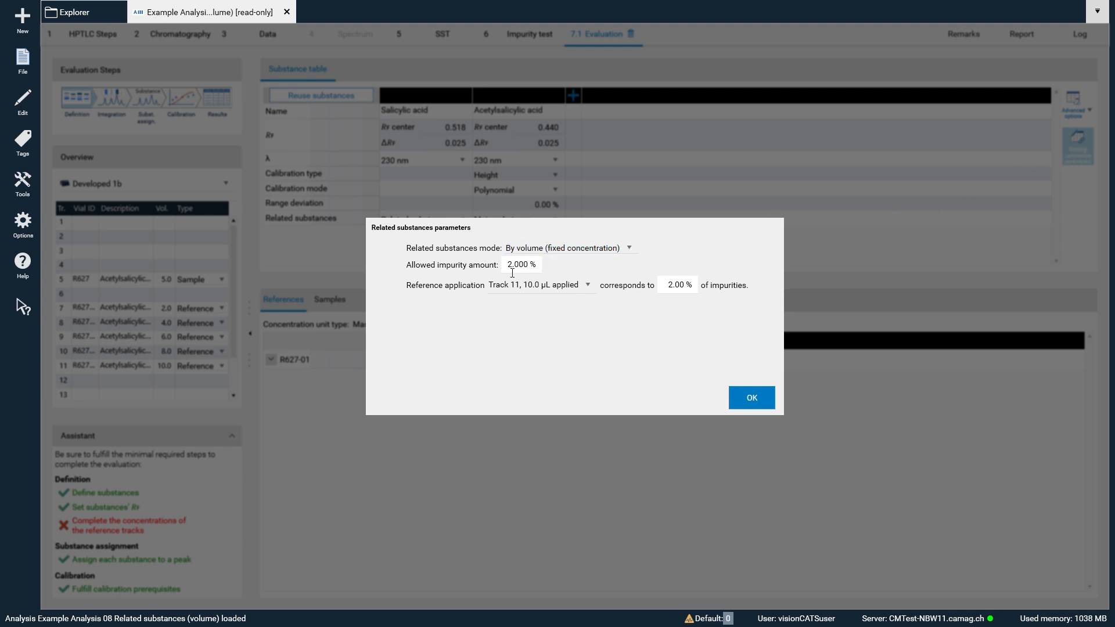
click(546, 288)
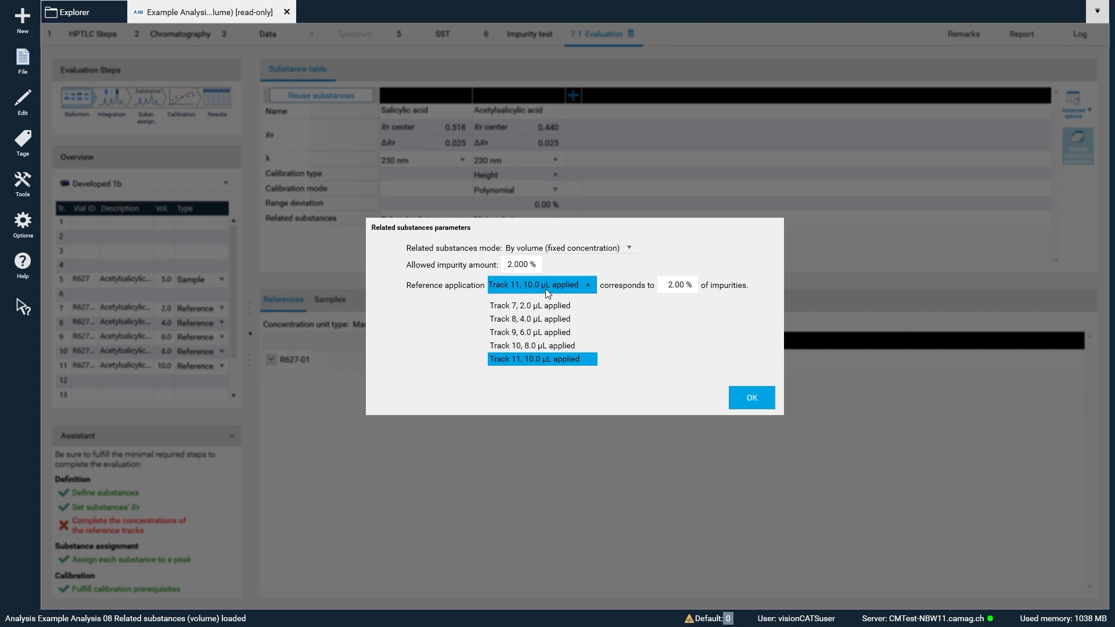
click(543, 360)
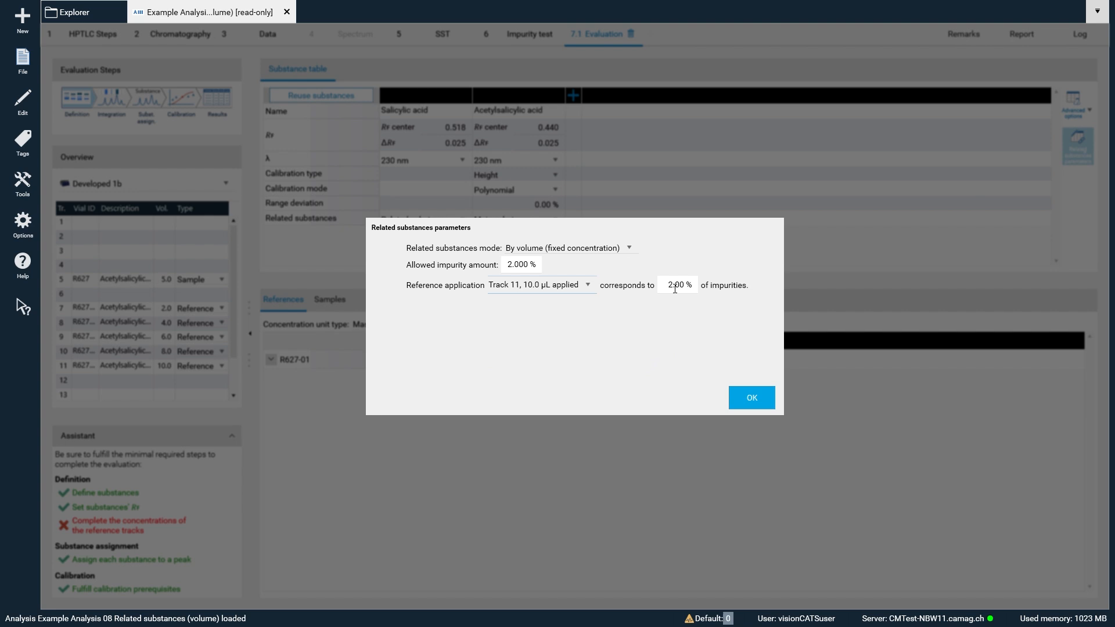
click(752, 398)
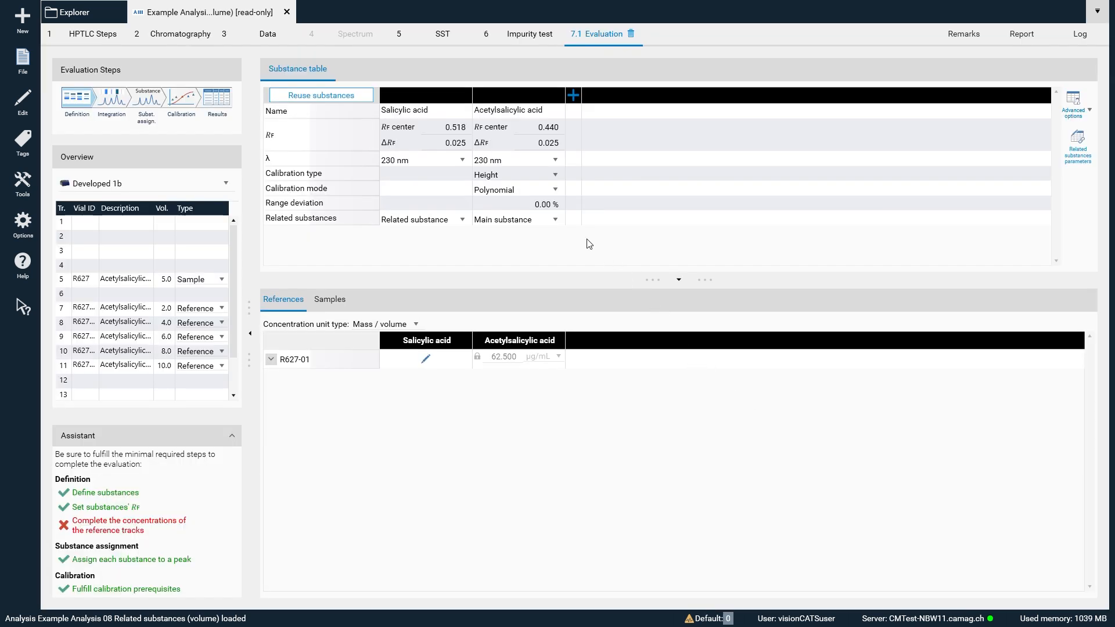
- Set the range deviation of acetylsalicylic acid to 5 % and show the samples' reference amounts
click(540, 205)
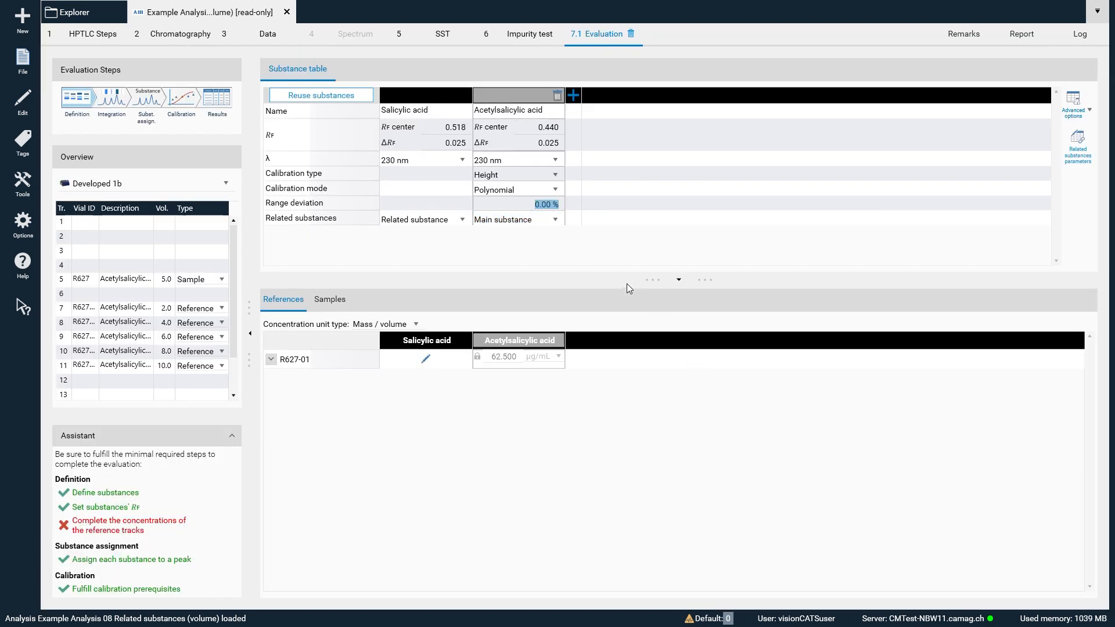
text(5)
key(Return)
click(331, 300)
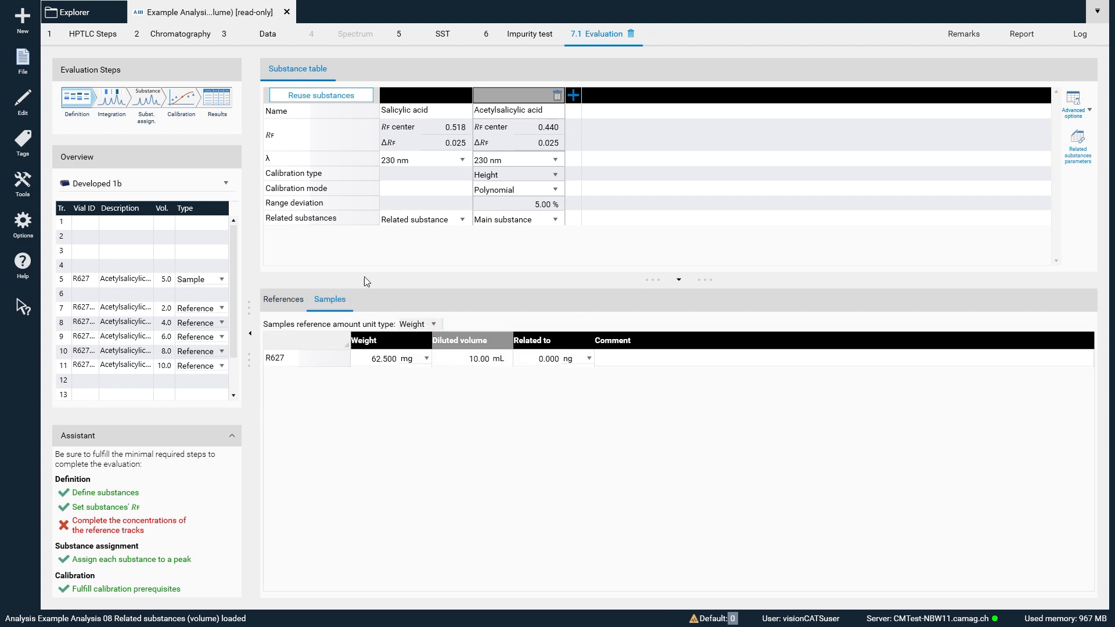
- Examine the integrated peaks of all tracks in a front view with the peak information shown, plus the substance assignment
click(112, 100)
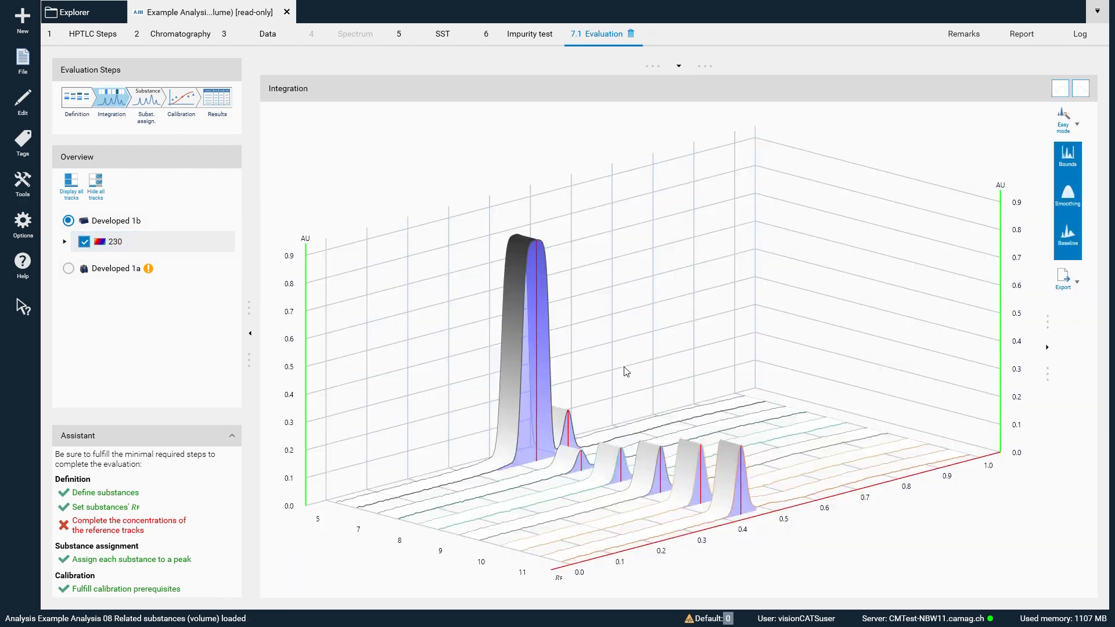
drag(736, 369, 665, 366)
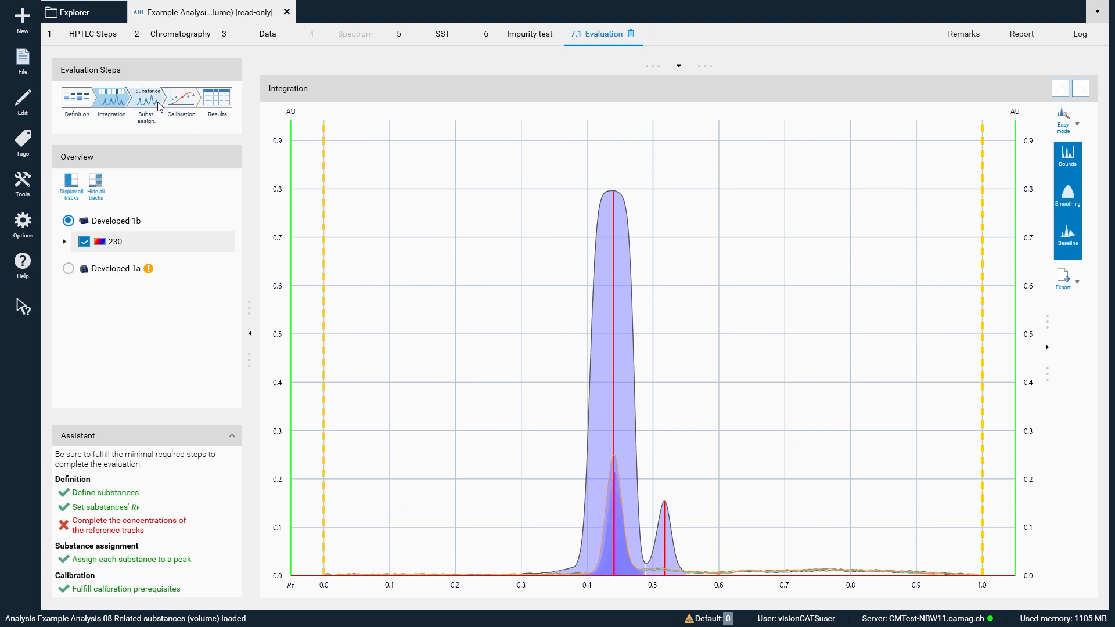
click(678, 66)
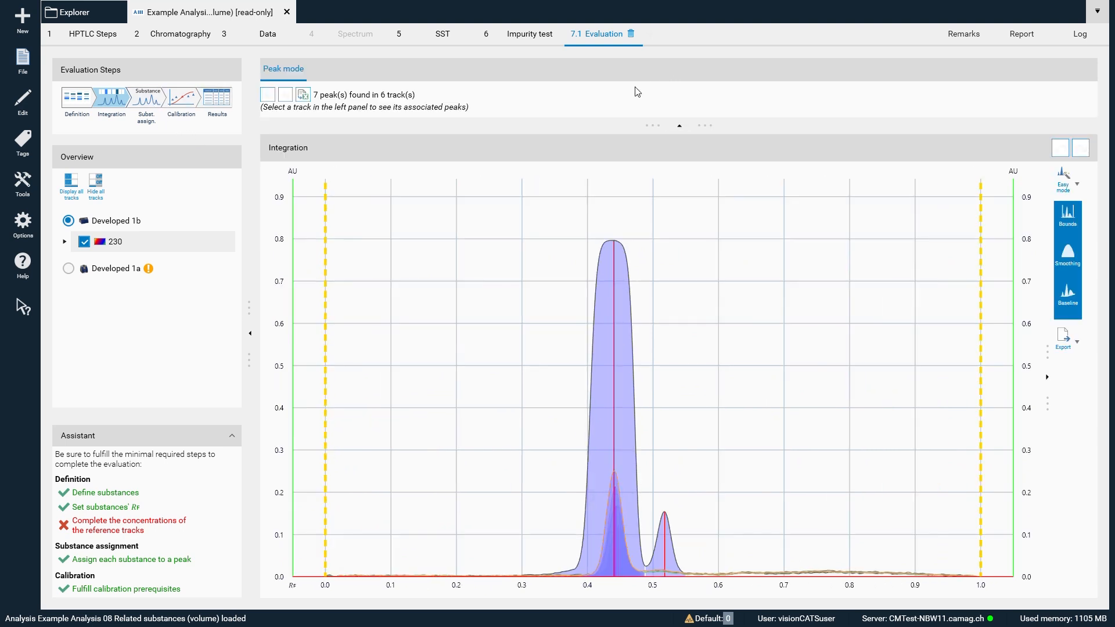
click(155, 105)
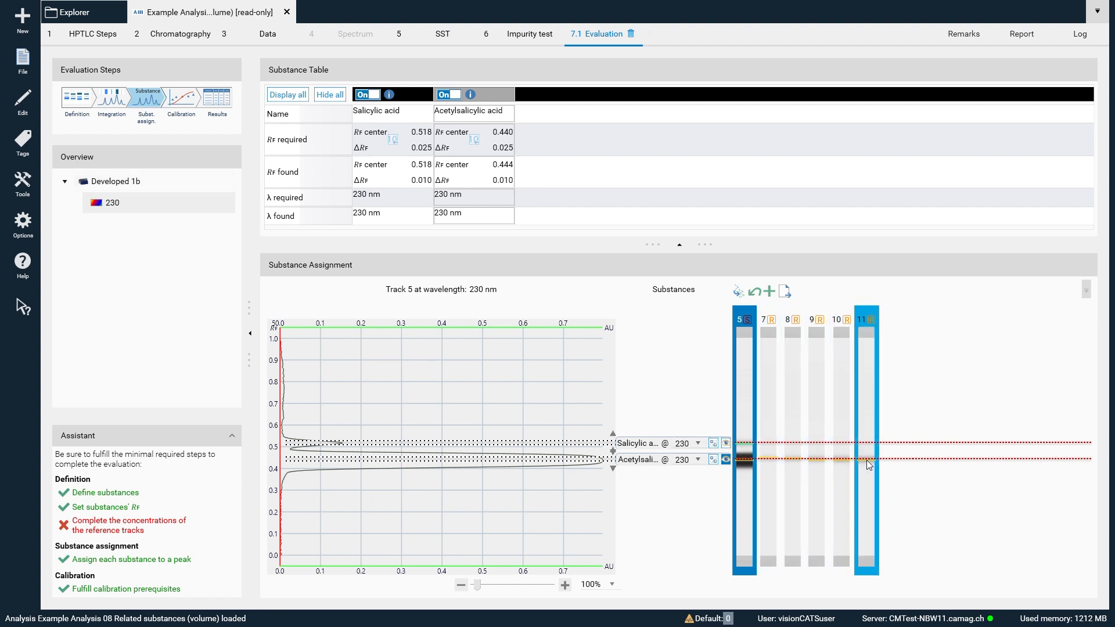
- Examine the calibration curve and the related substances results, with the detailed results of both substances fully expanded
click(183, 98)
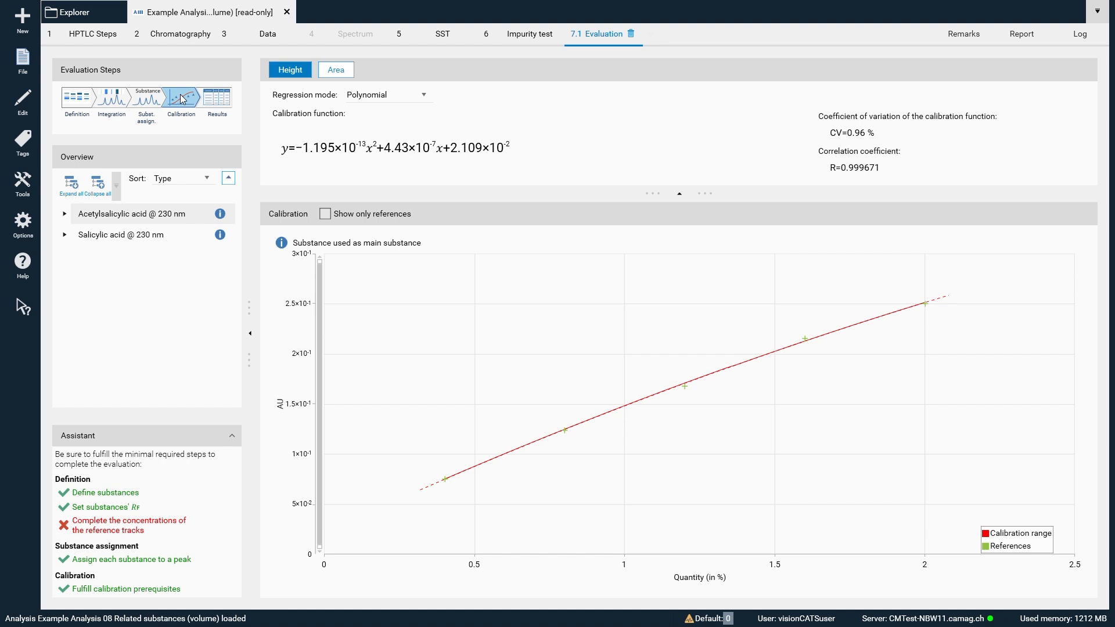
click(218, 100)
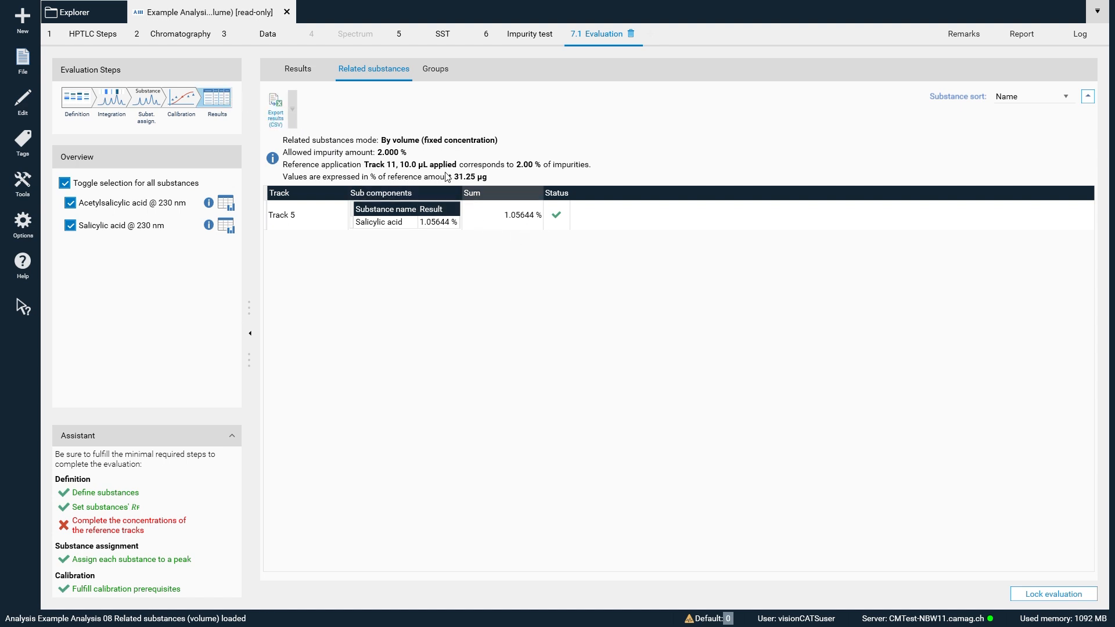
click(295, 69)
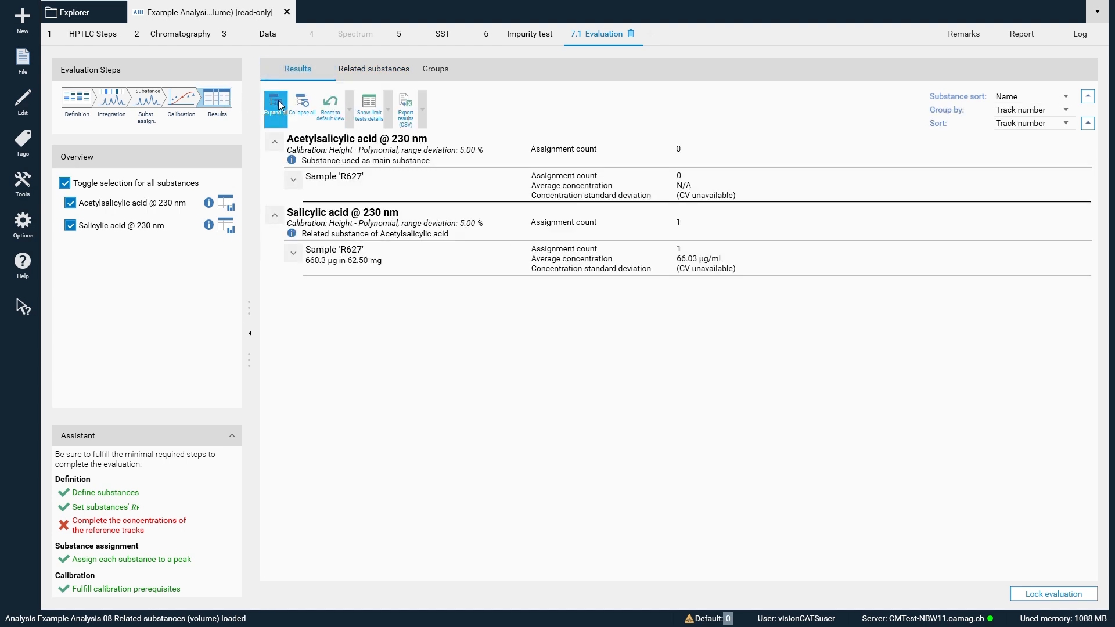
click(278, 100)
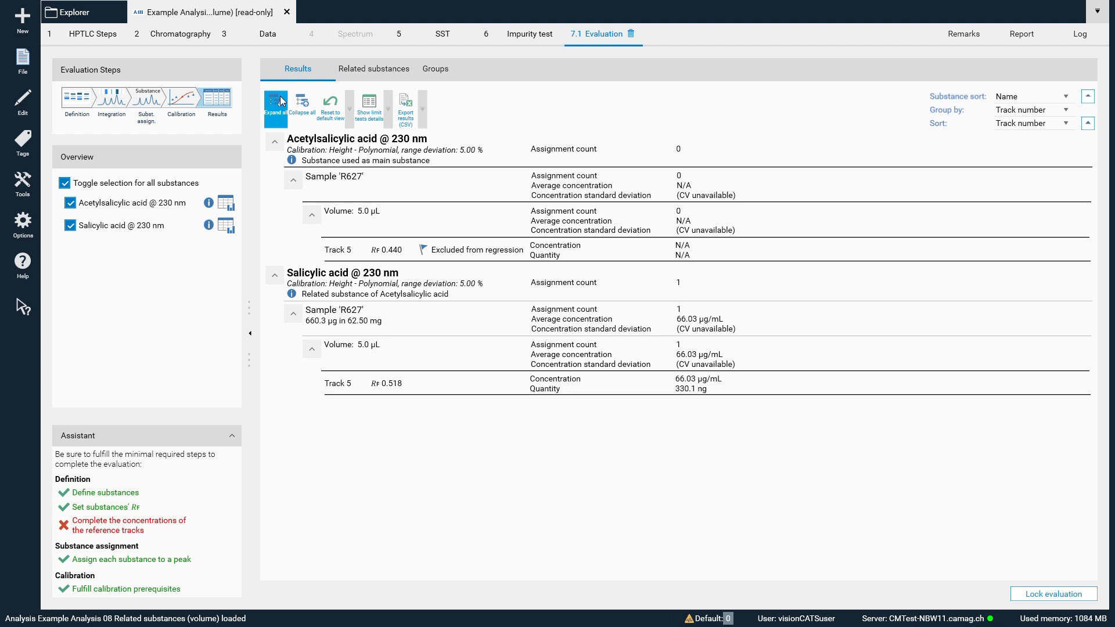
- Return to the evaluation definition and switch the related substances mode to Default
click(85, 99)
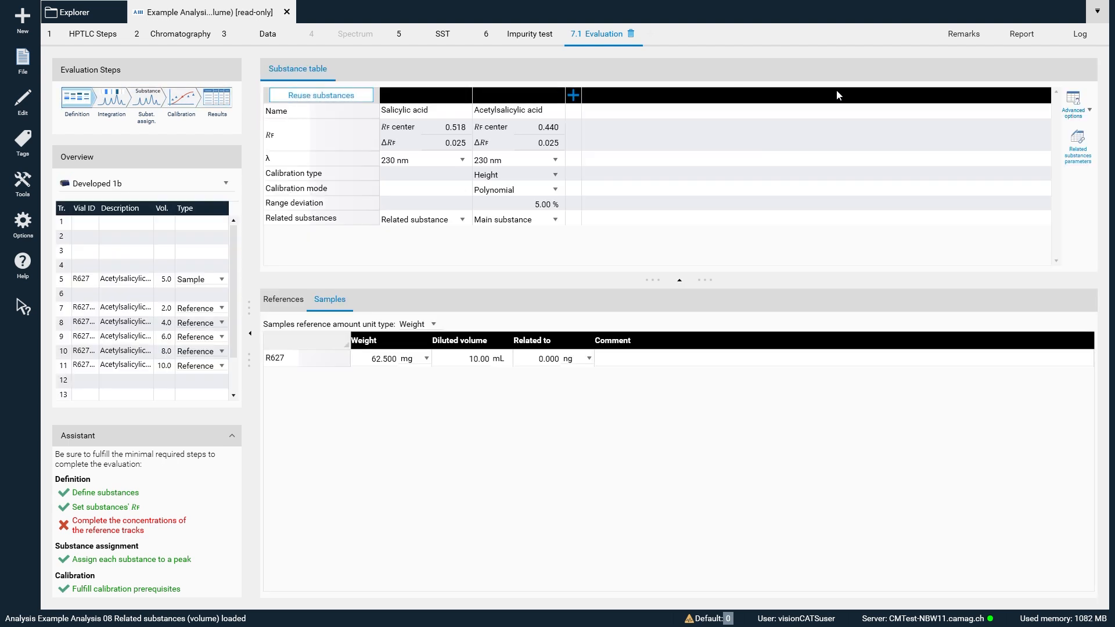
click(1084, 150)
click(623, 248)
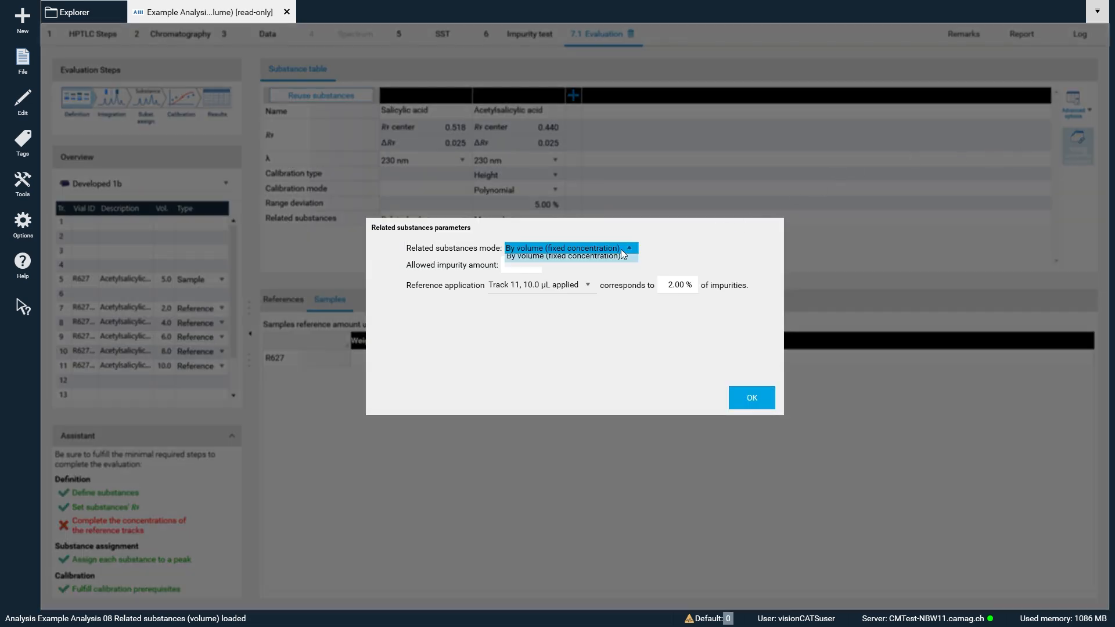
click(538, 265)
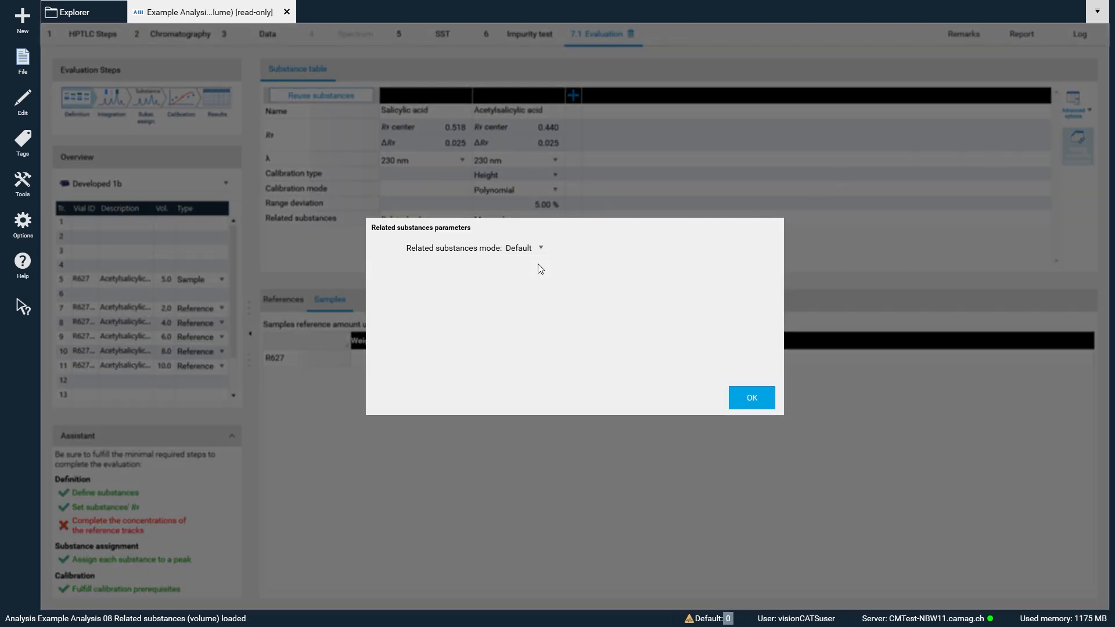
click(751, 398)
- Check the related substances role of acetylsalicylic acid and the concentrations defined for the references
click(547, 216)
click(546, 225)
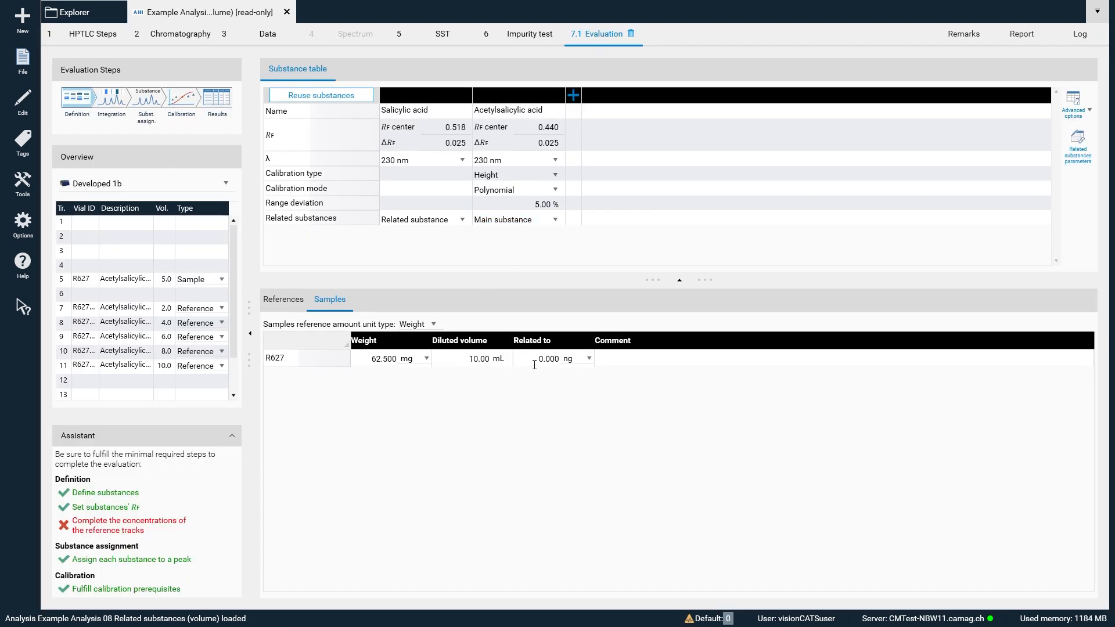
click(268, 303)
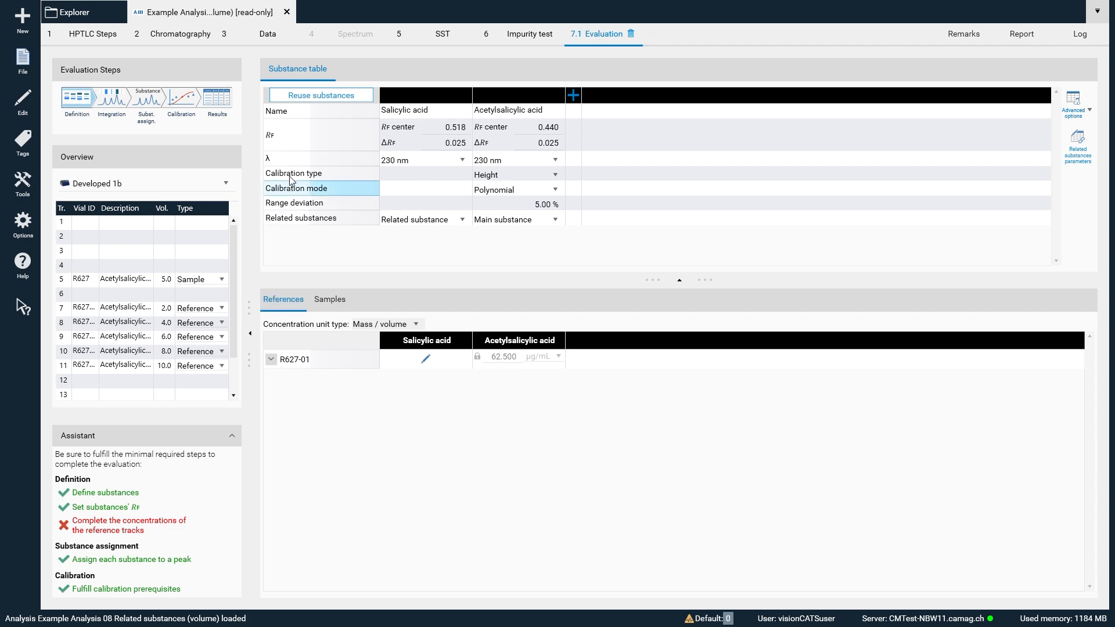
- Review the evaluation in Default mode, from integration and substance assignment to the calibration curve and results
click(103, 96)
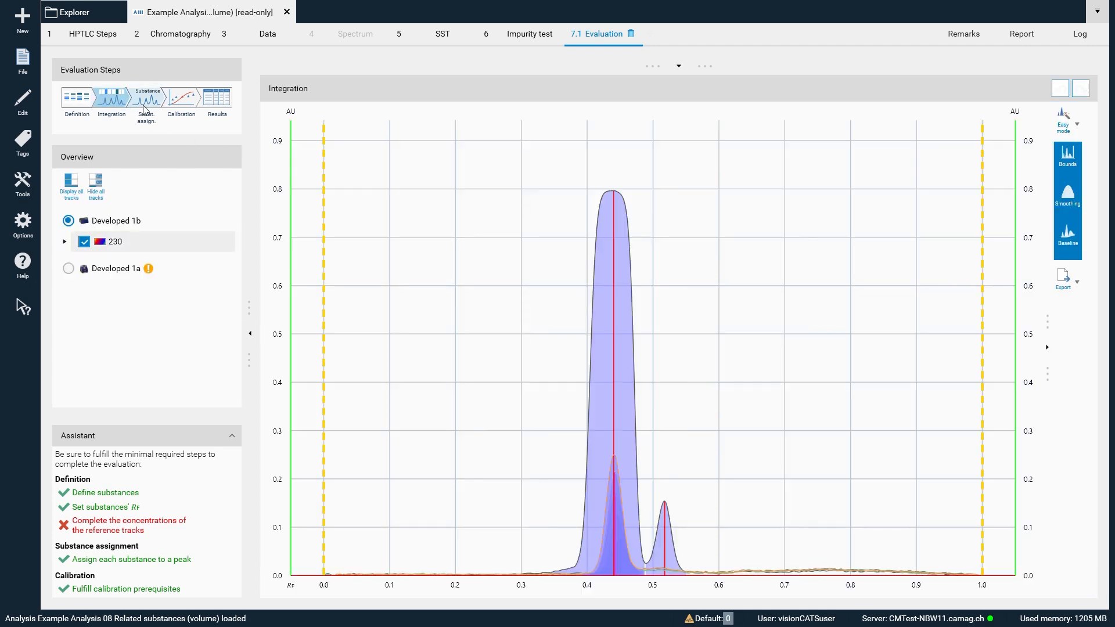
click(145, 101)
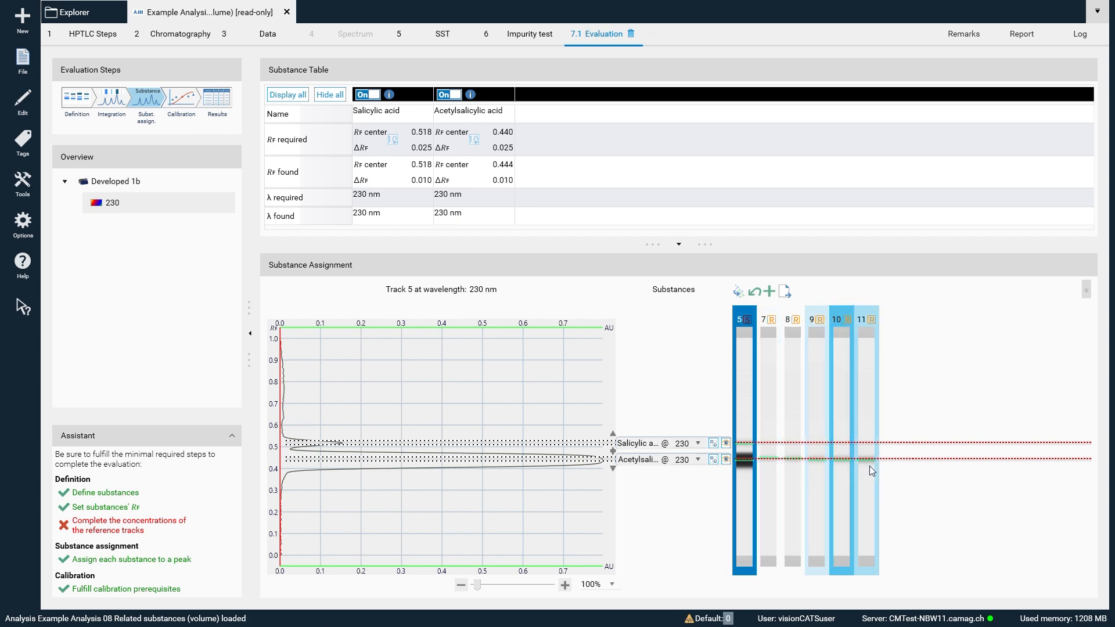
click(318, 216)
click(186, 110)
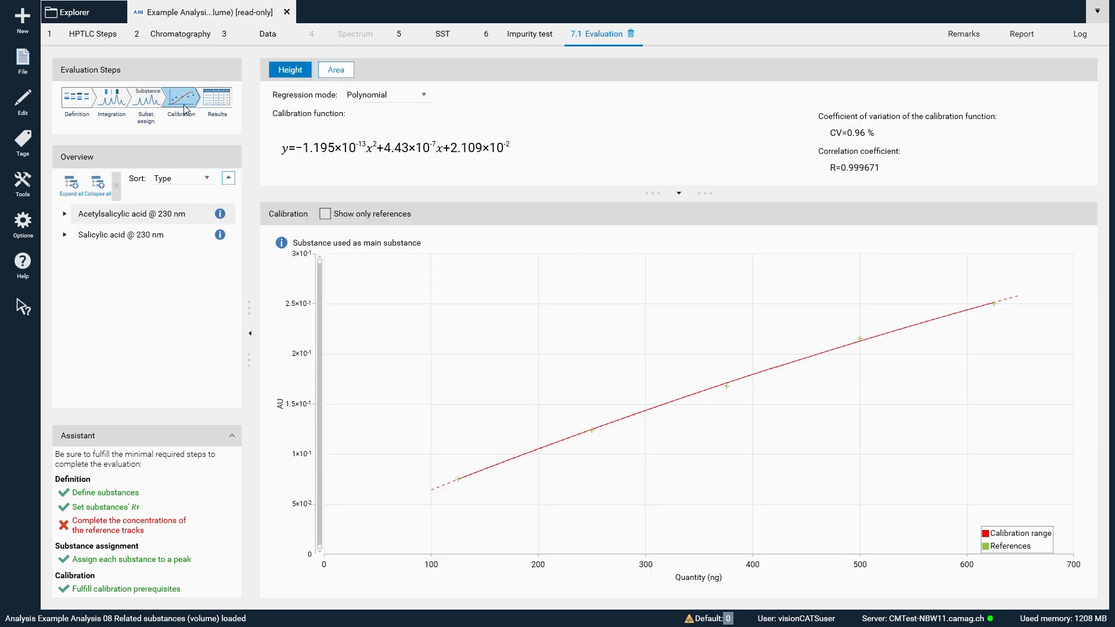
click(221, 104)
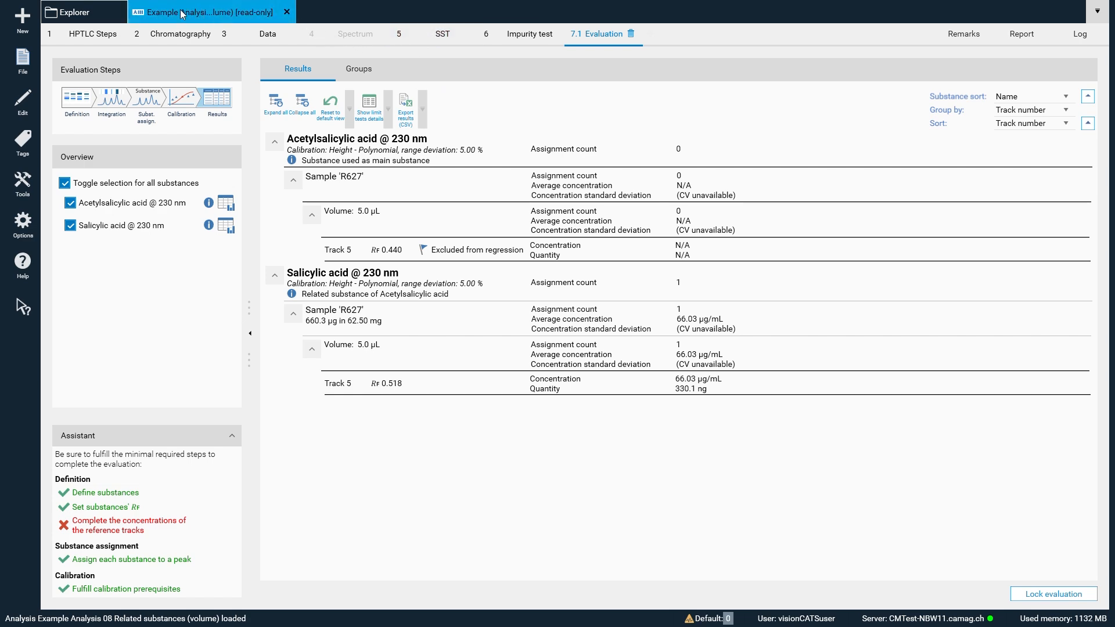
- Open Example Analysis 09 Related substance (dilution) from the Explorer and review its track assignment, continuing to the plate data
click(103, 14)
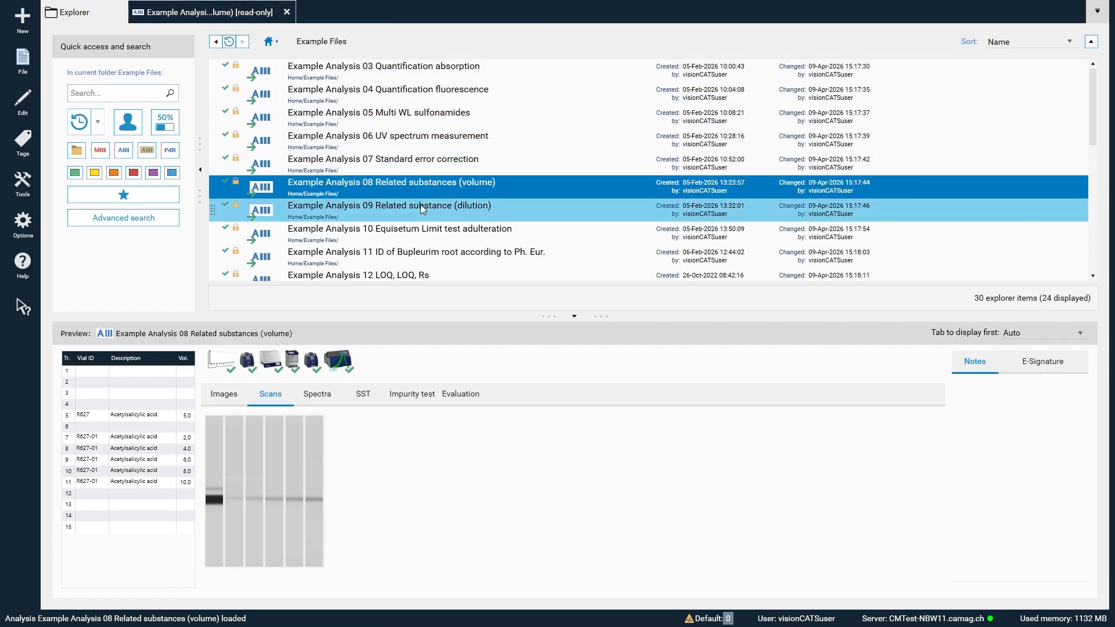
double_click(449, 212)
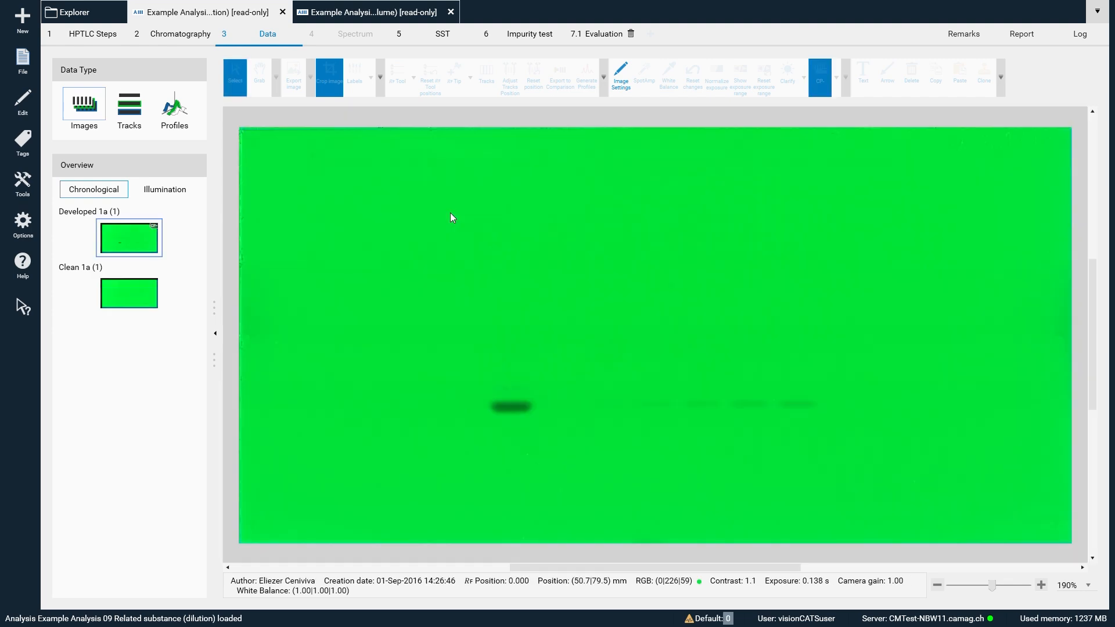
click(184, 30)
double_click(149, 190)
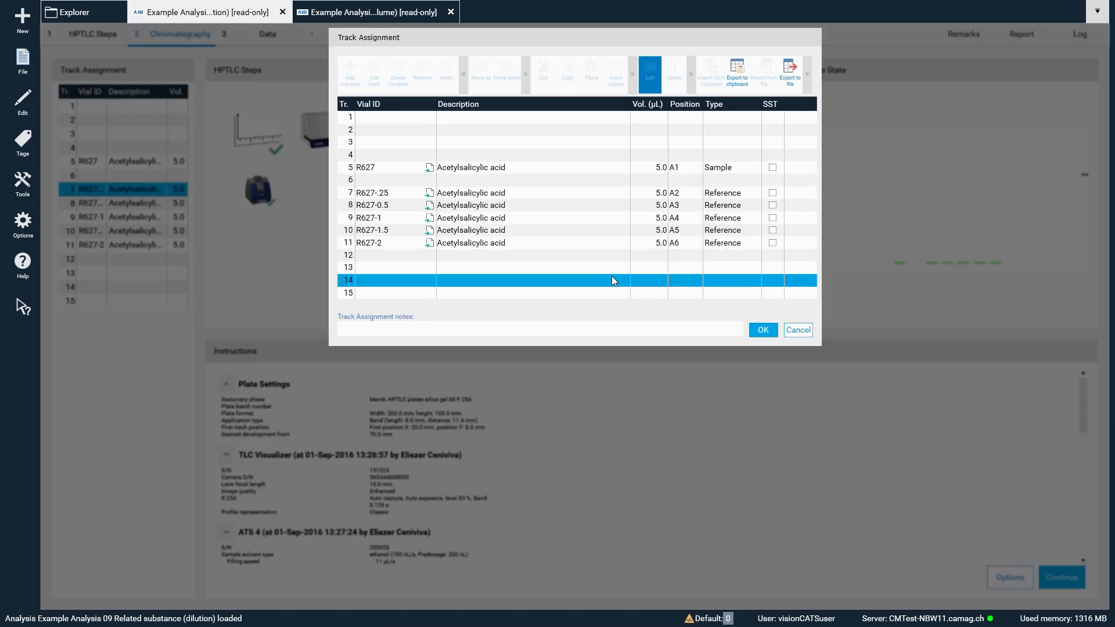
click(764, 331)
click(1058, 576)
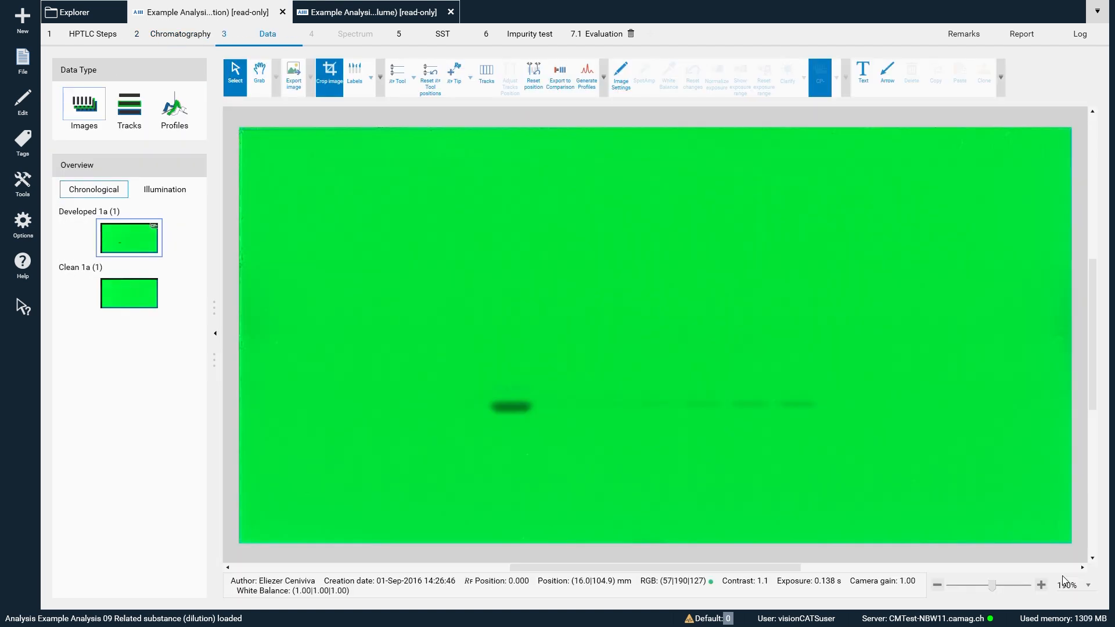
- Overlay the labels, RF scale and track outlines on the developed plate image, and try the SpotAmp enhancement before resetting the image changes
click(355, 81)
click(397, 82)
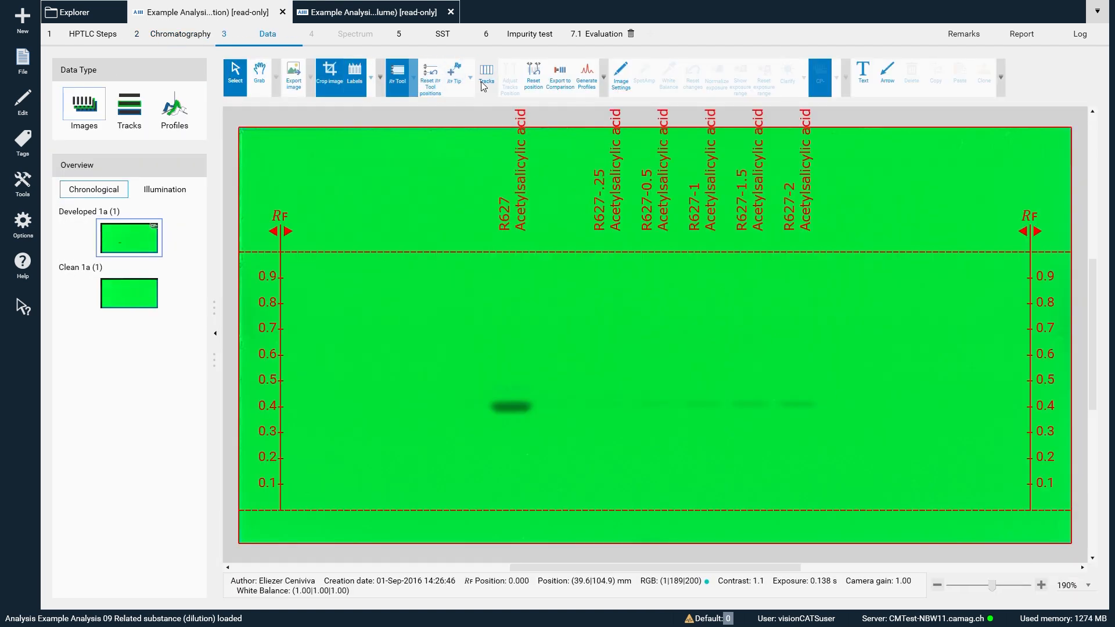
click(485, 79)
click(621, 79)
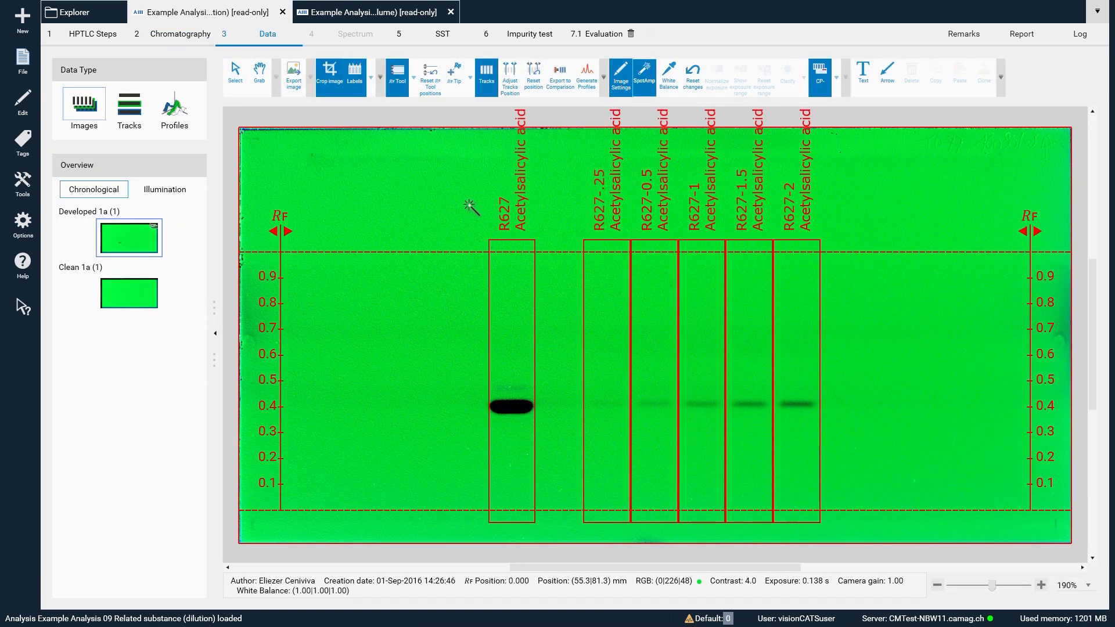
click(693, 76)
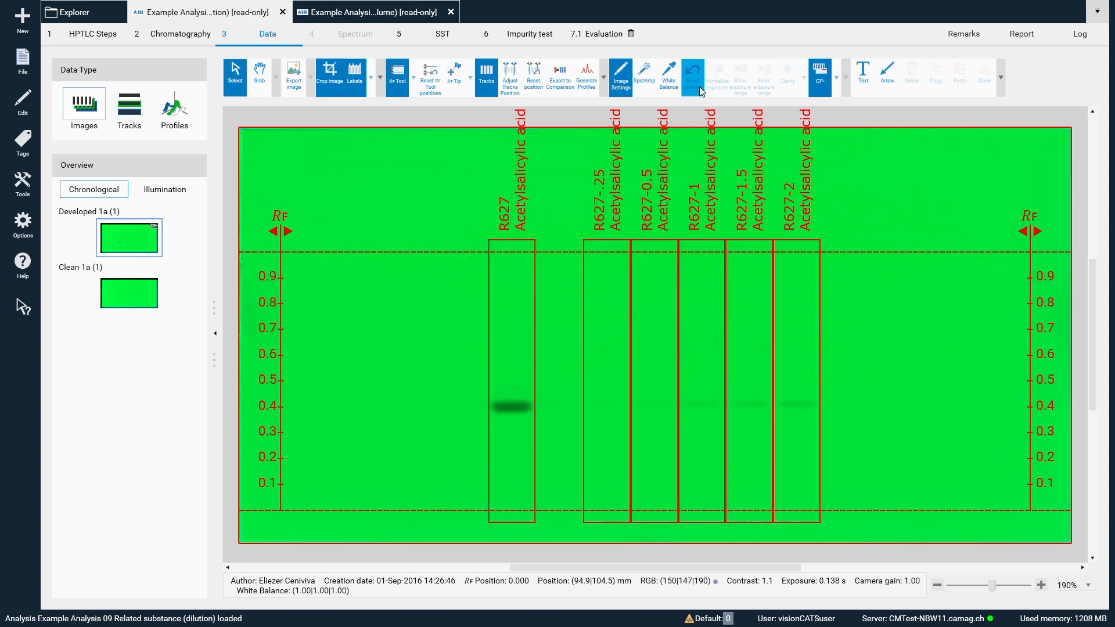
- Open the evaluation and check its advanced options and related substances parameters, including the sample choices for the reference concentration
click(596, 34)
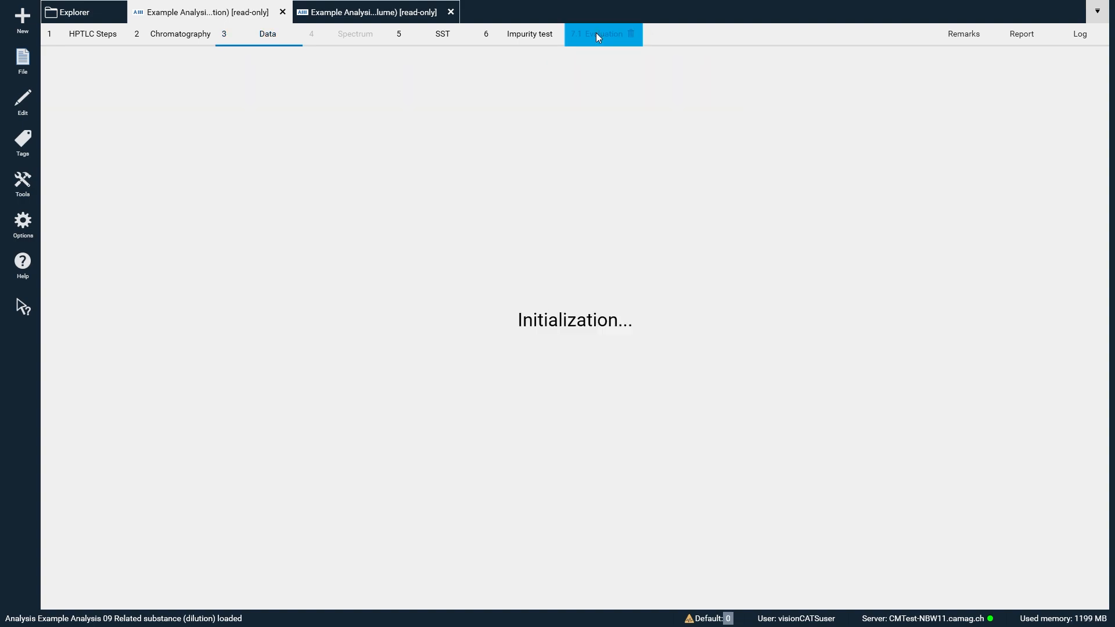
click(1090, 115)
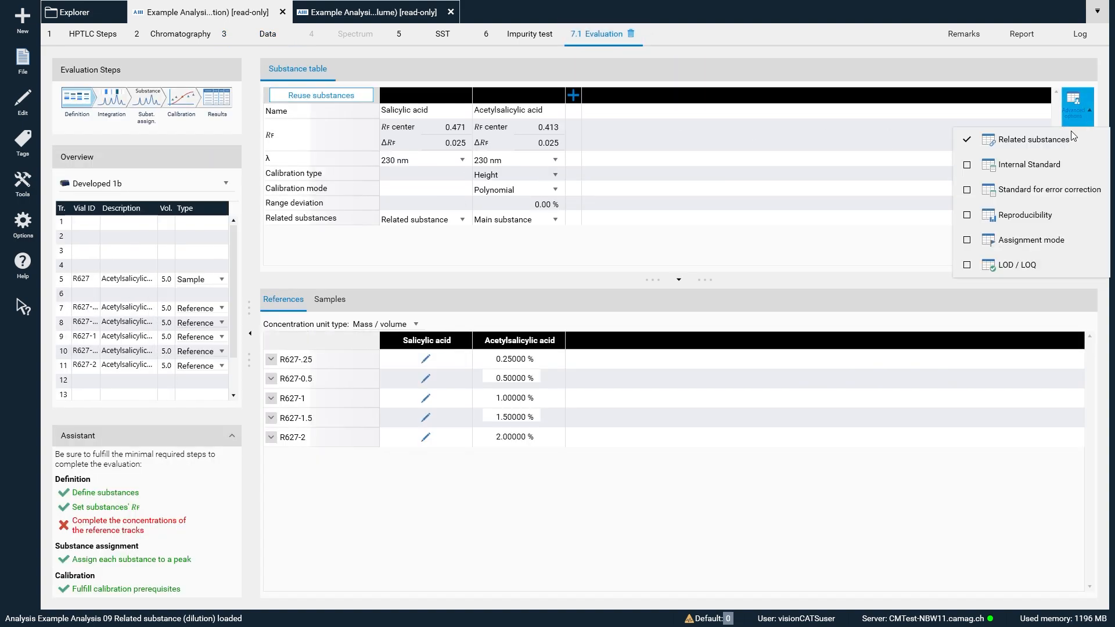
click(1083, 155)
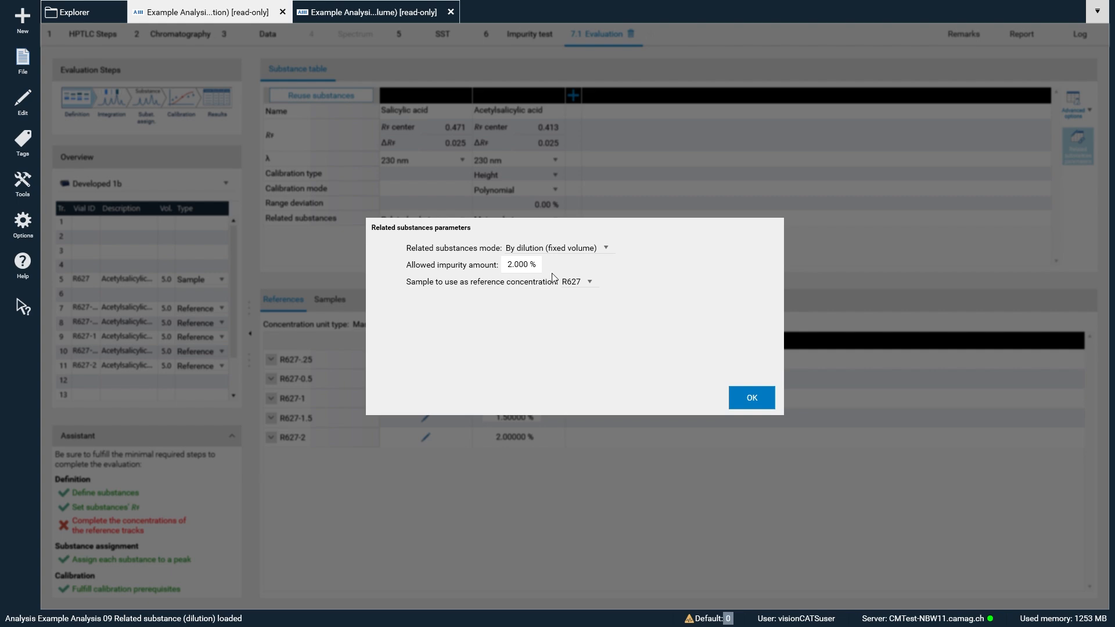
click(588, 285)
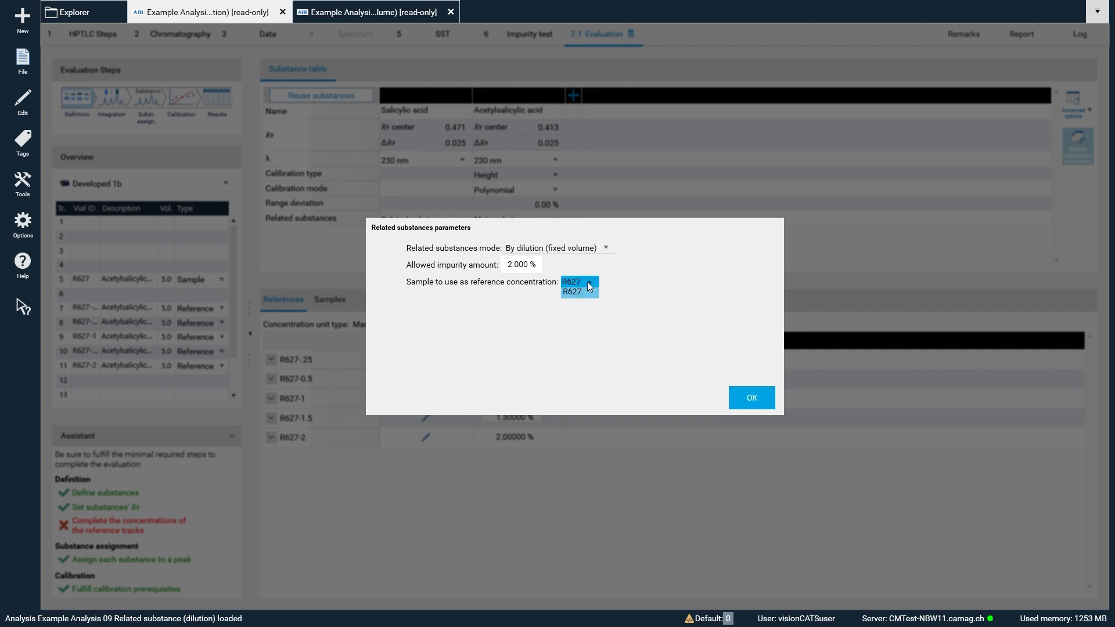
click(751, 399)
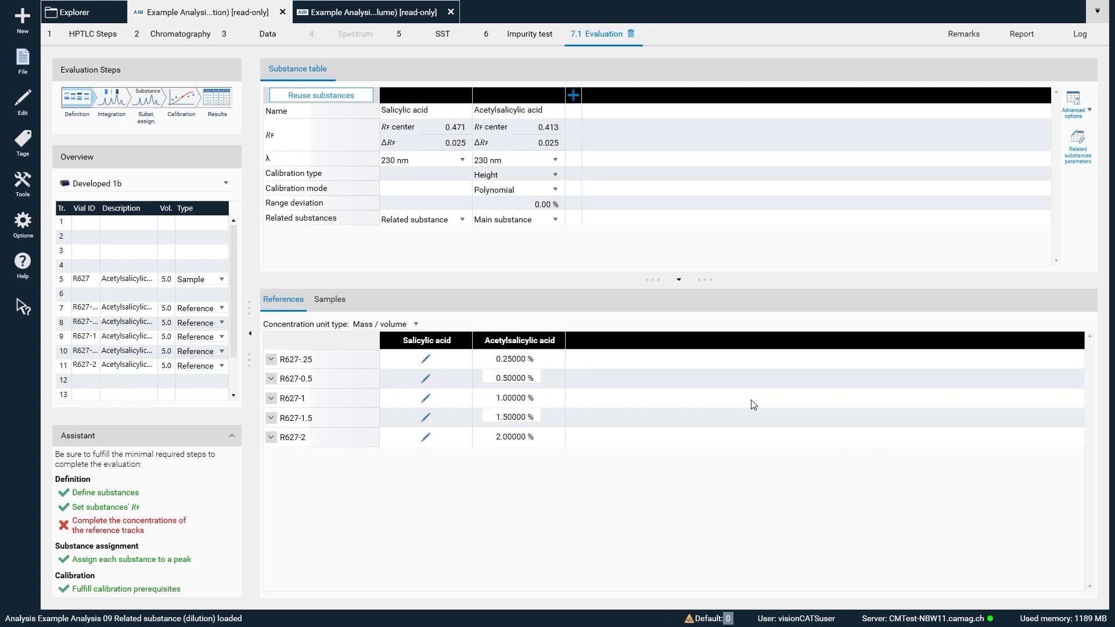
- Set the range deviation of acetylsalicylic acid to 5 %
click(546, 205)
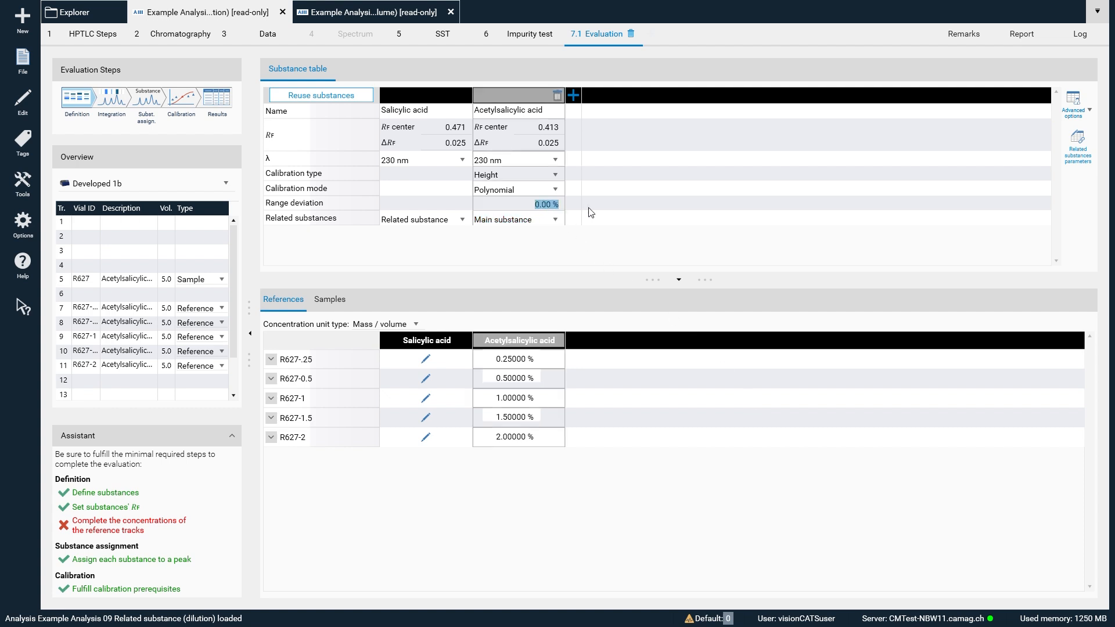
text(5)
- Review the dilution evaluation from integration through substance assignment and calibration to the related substances result and the fully expanded sample results
click(121, 101)
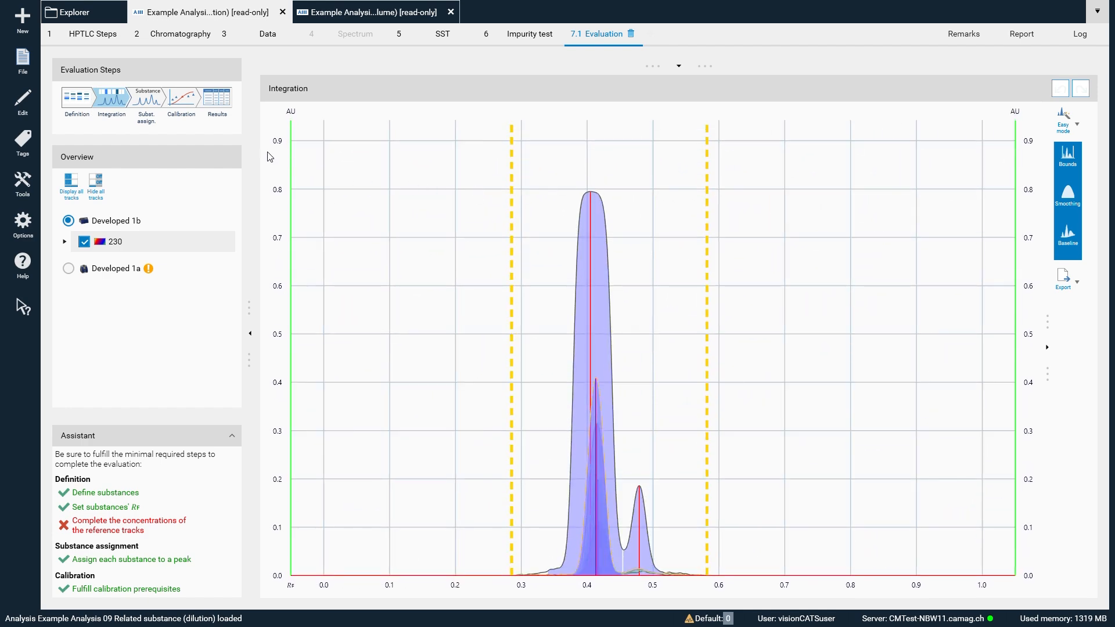
click(151, 100)
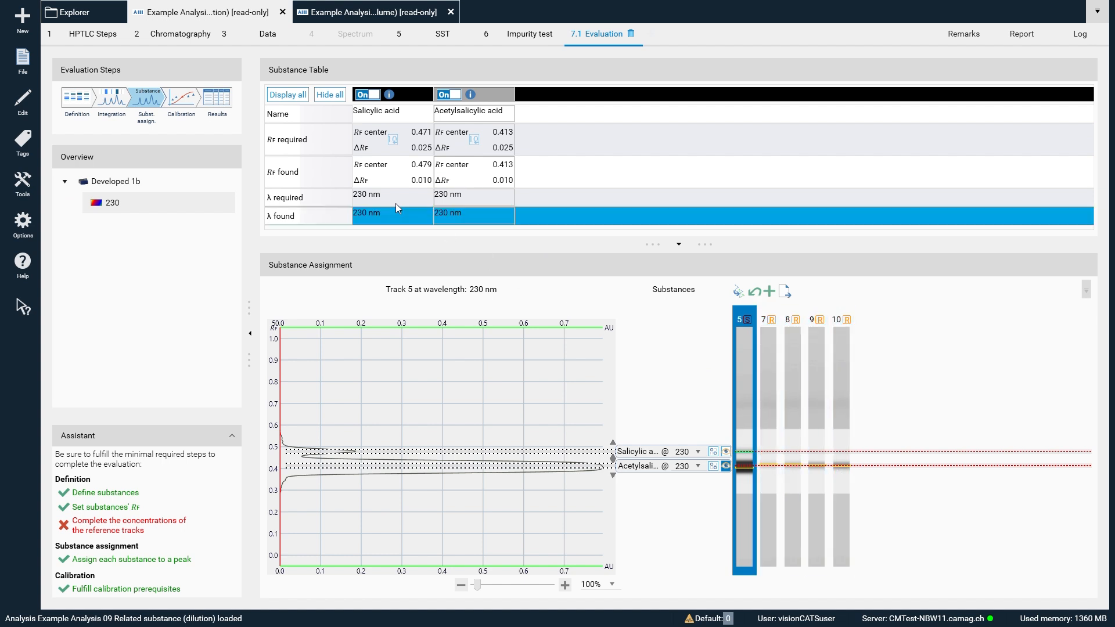
click(184, 99)
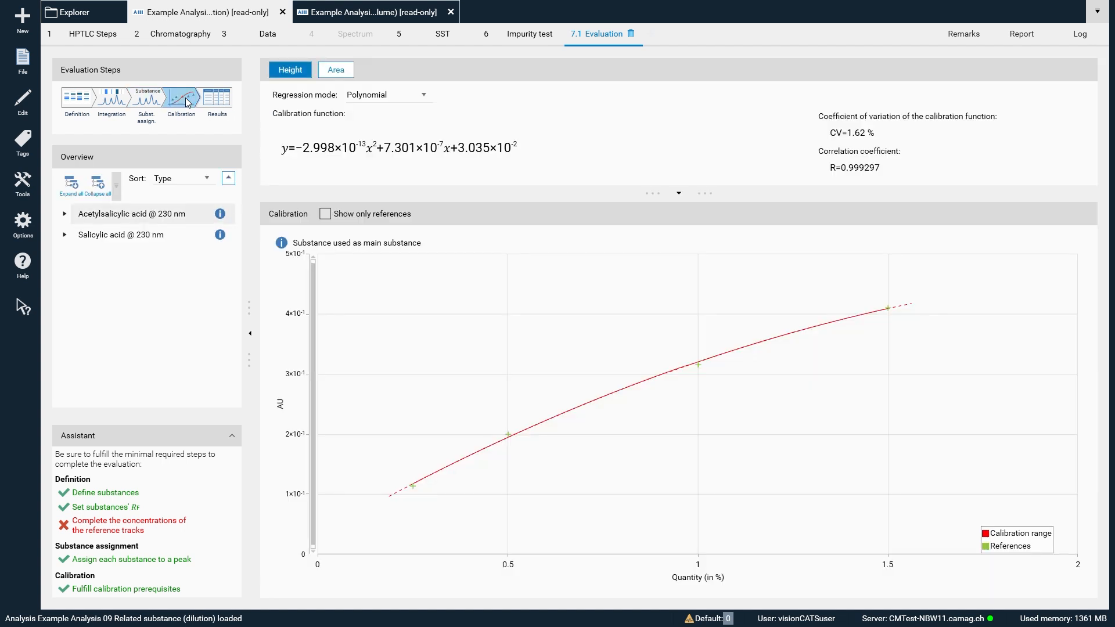
click(223, 105)
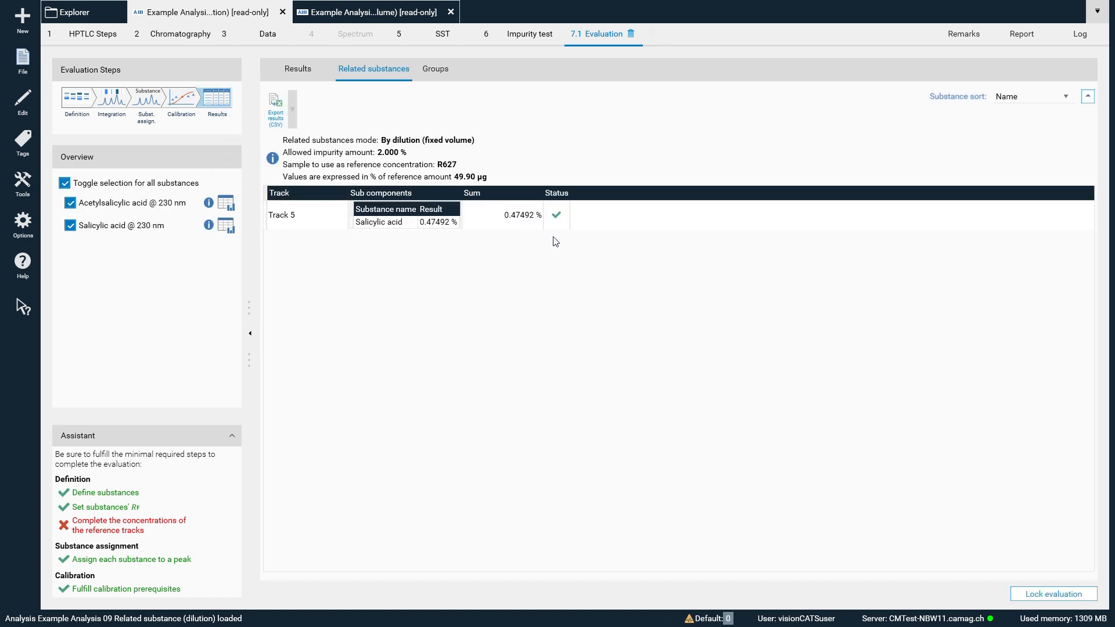
click(306, 77)
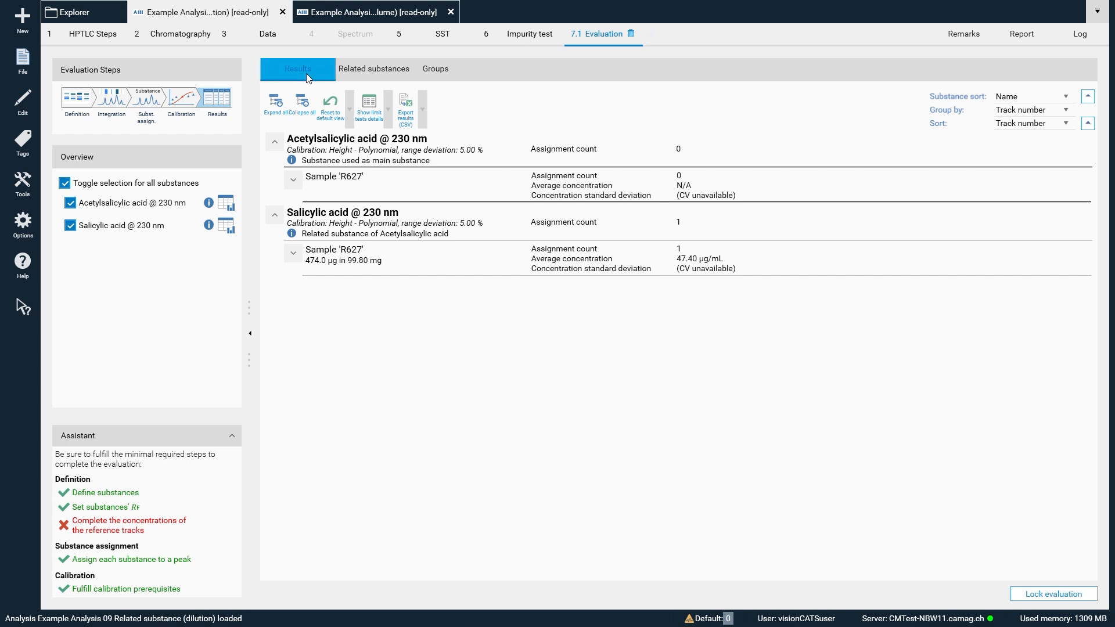
click(274, 110)
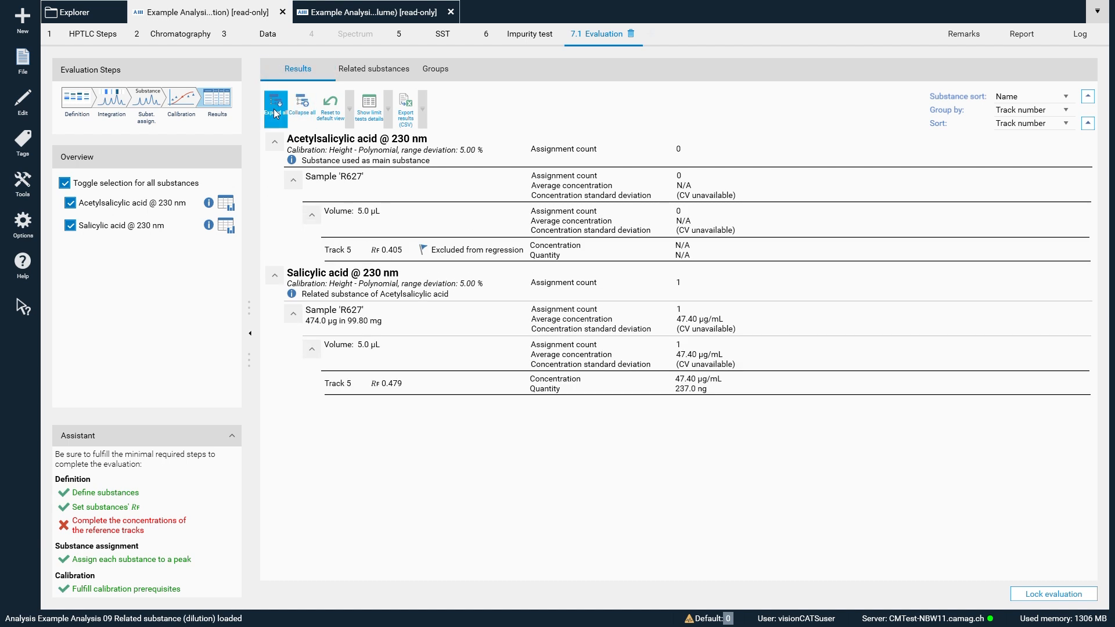